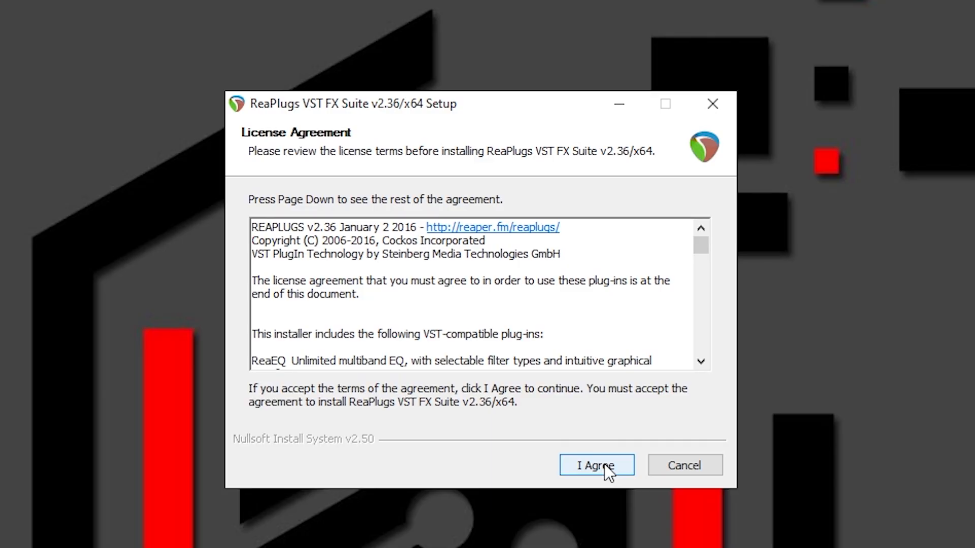
Step: Accept the ReaPlugs licence agreement and continue the setup with the Normal install type
click(604, 464)
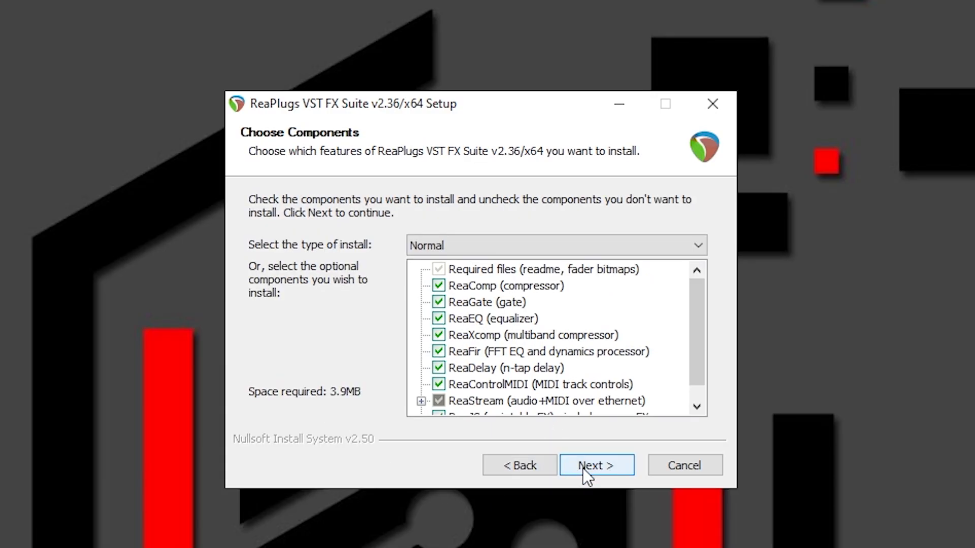
click(583, 466)
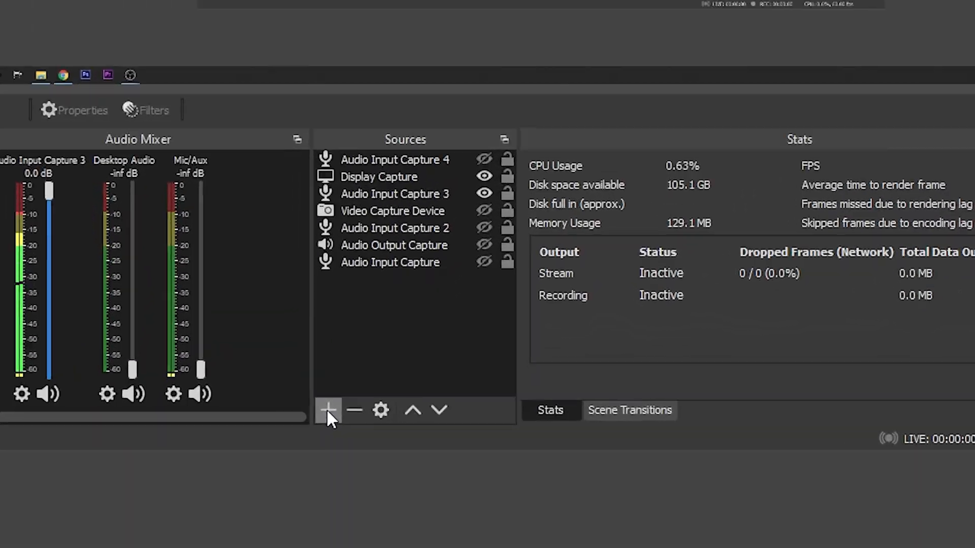
click(427, 471)
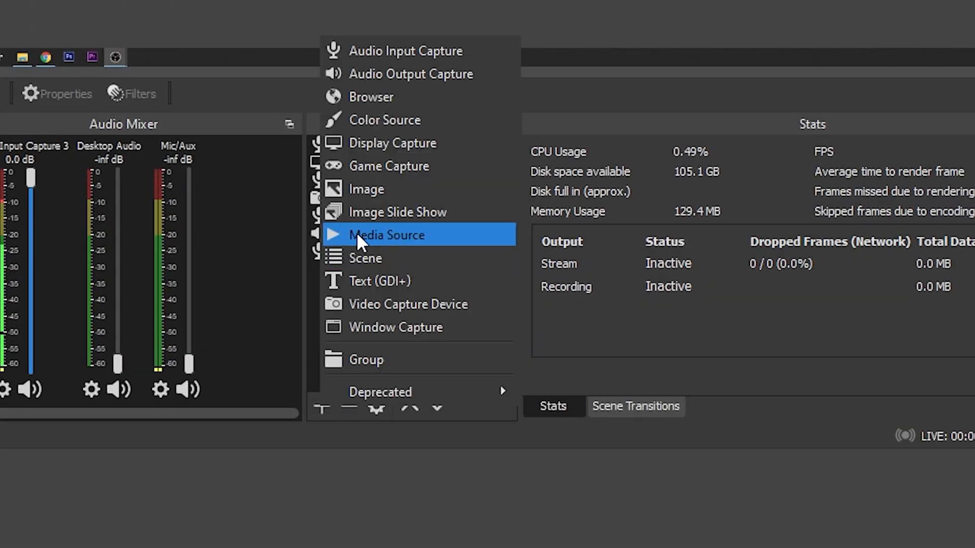
click(411, 239)
click(560, 416)
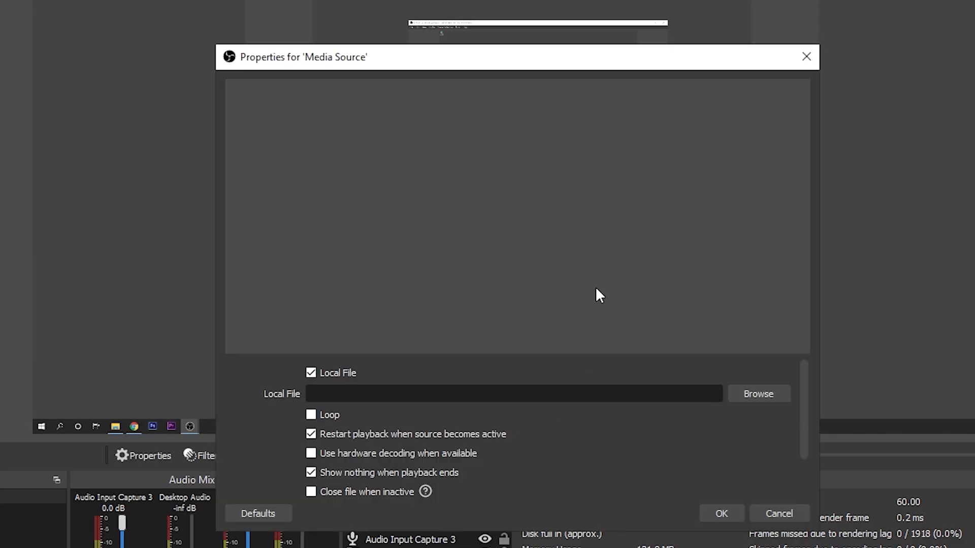
click(759, 394)
click(282, 348)
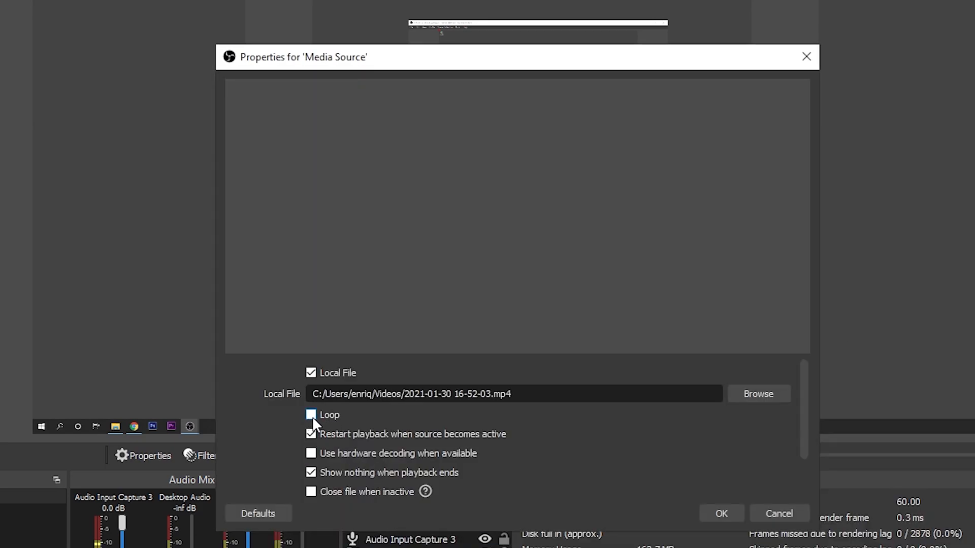
click(708, 514)
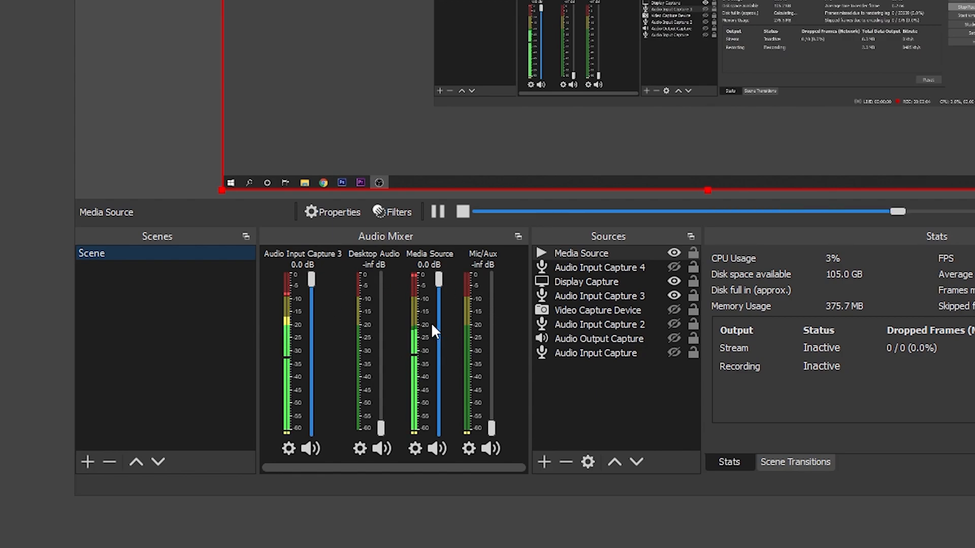
Step: Change the Media Source's audio monitoring option in the advanced audio properties
right_click(514, 342)
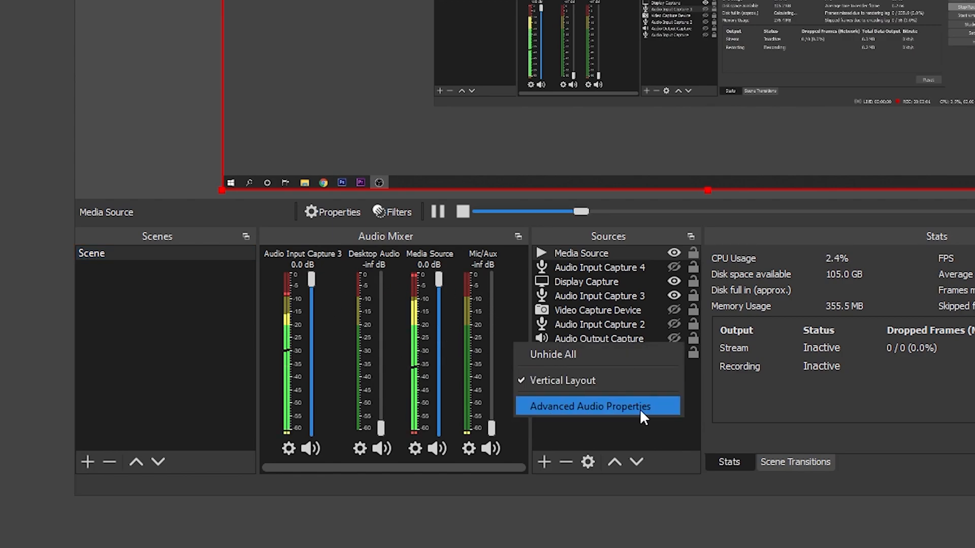
click(550, 409)
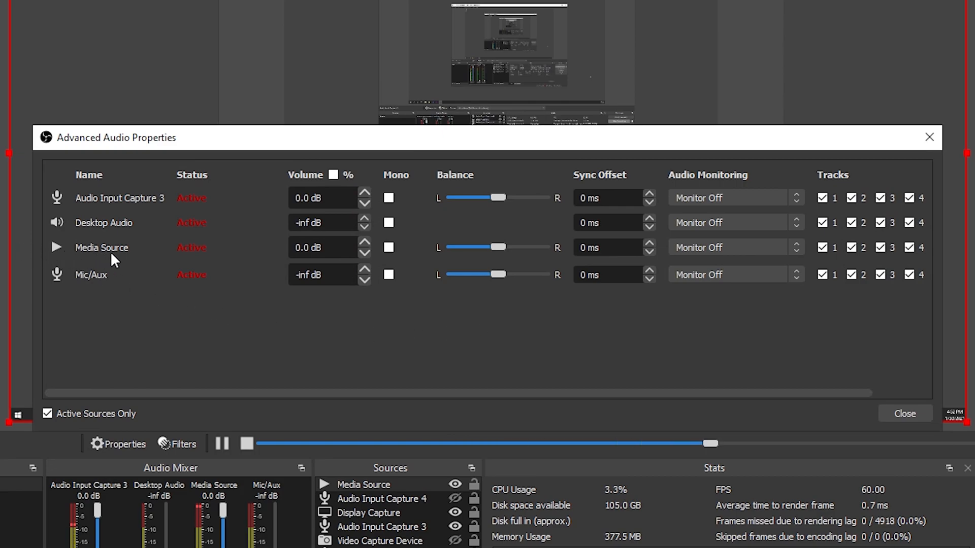
click(713, 247)
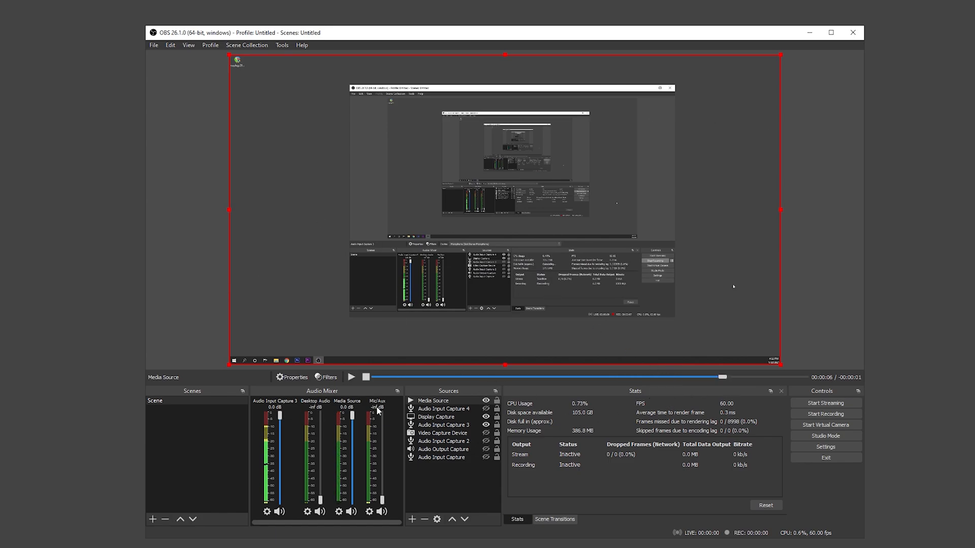
click(616, 294)
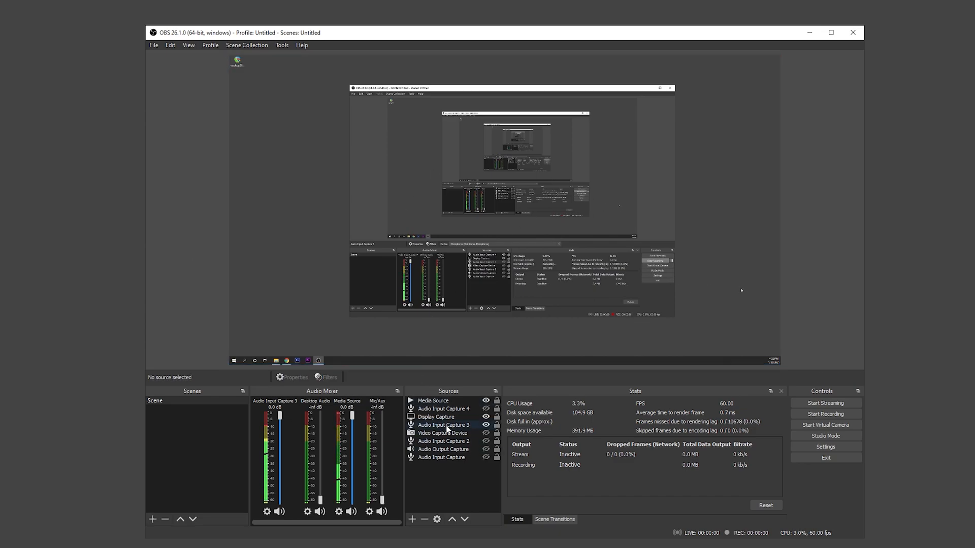
Step: Open the filters of the Media Source and move their window clear of the audio mixer
right_click(431, 402)
click(466, 386)
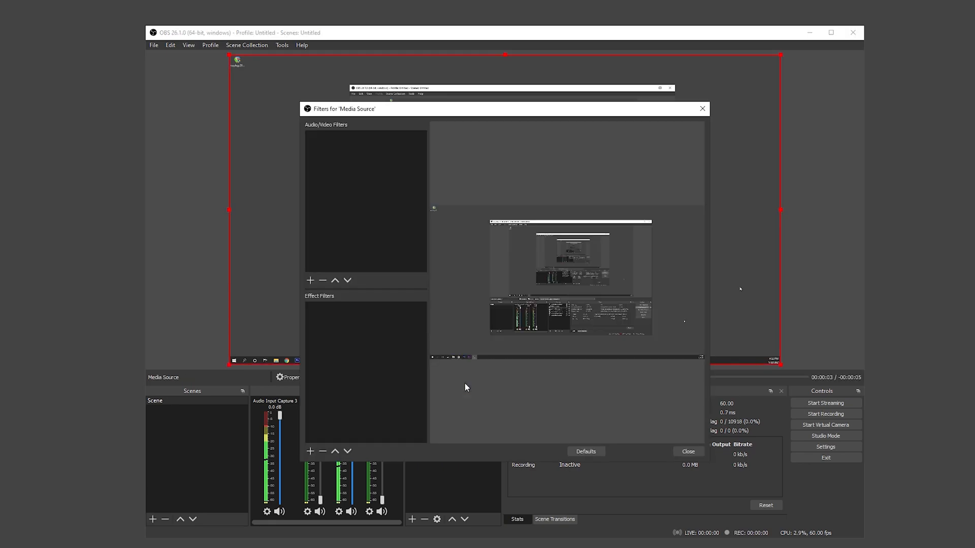
drag(574, 113, 749, 50)
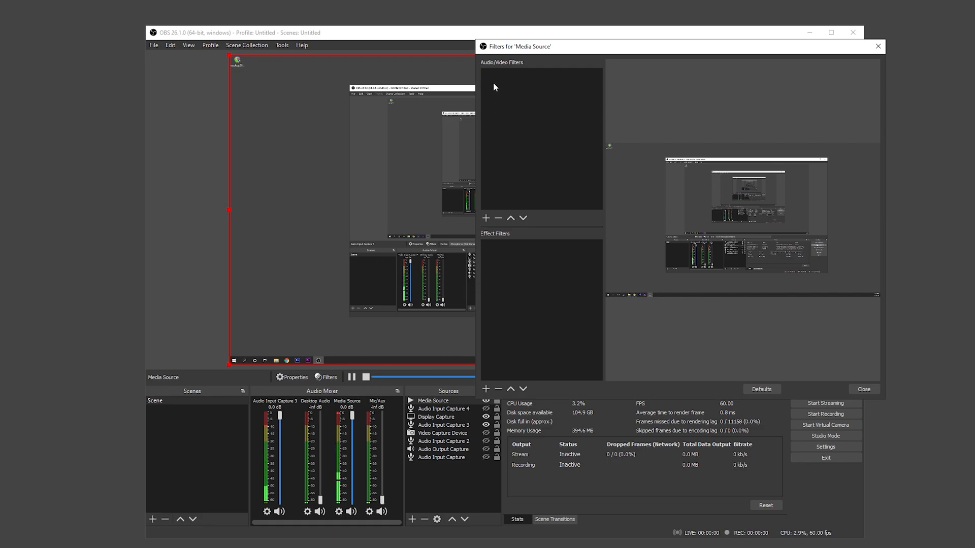
Step: Add a VST 2.x Plug-in filter named Noise Gate and load the reagate-standalone plug-in in it
click(486, 218)
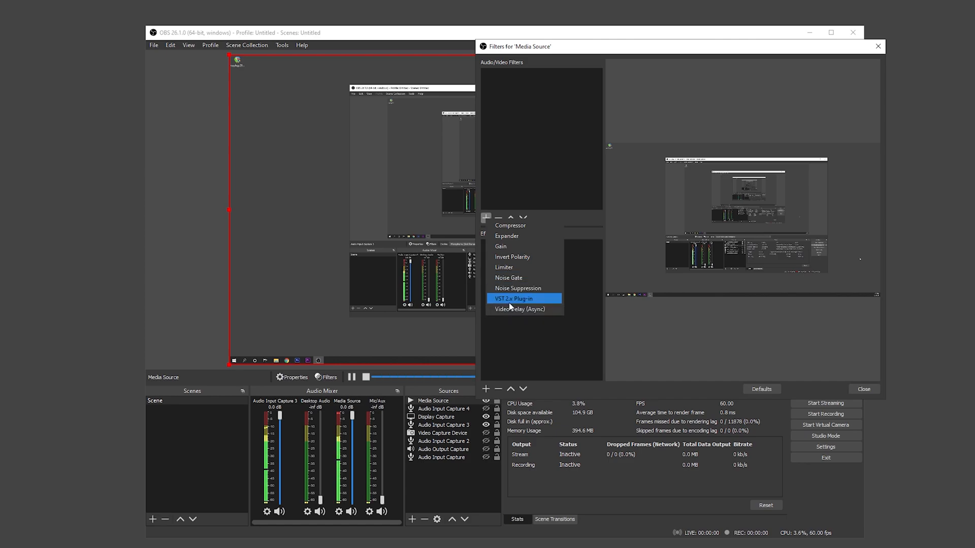
click(523, 300)
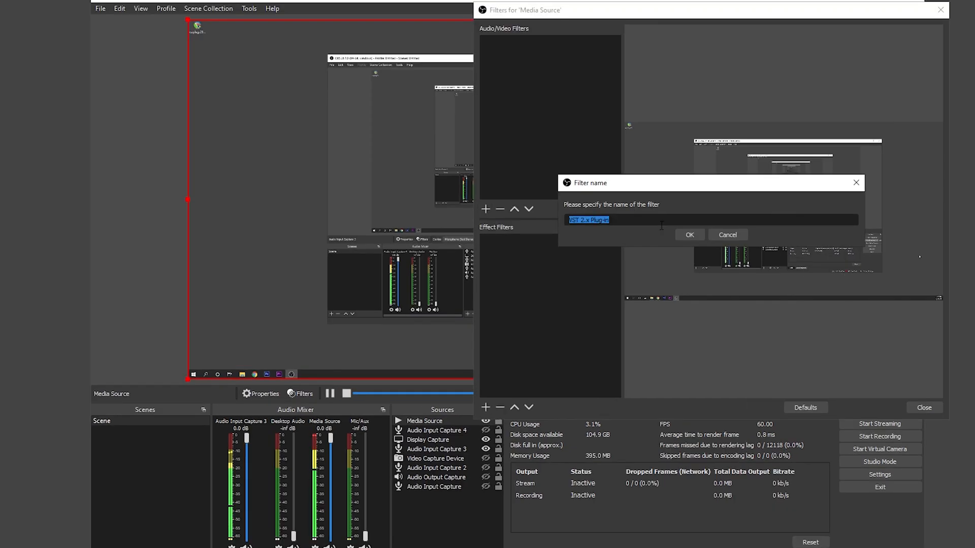
click(689, 235)
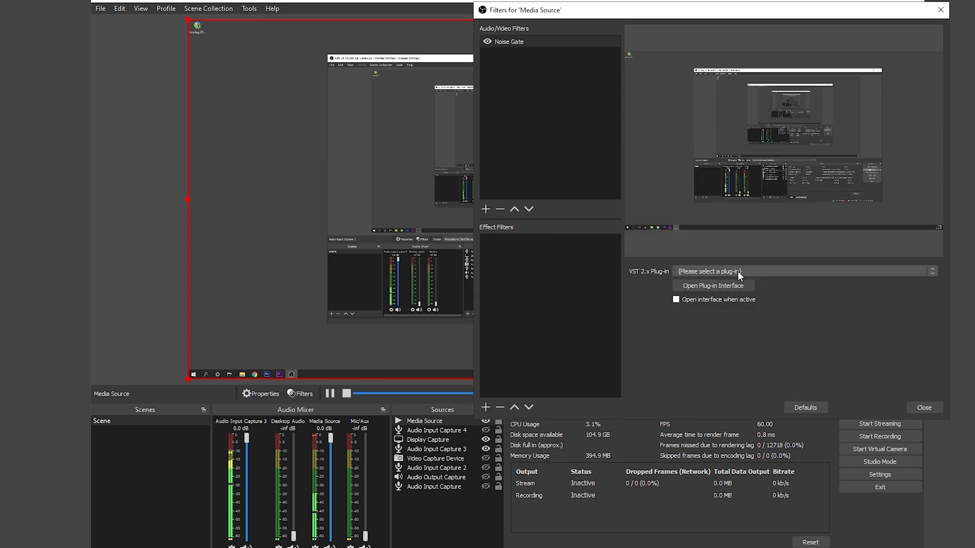
click(793, 271)
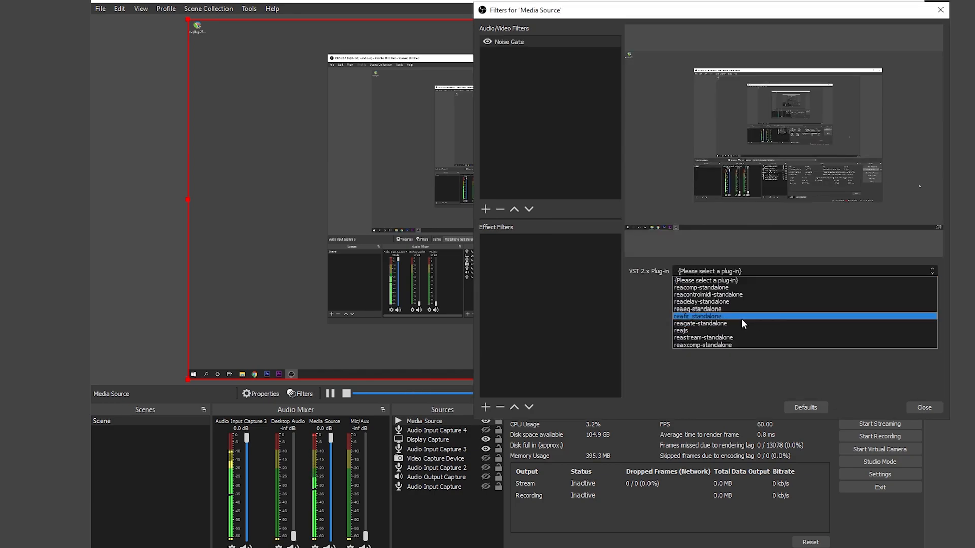
click(716, 322)
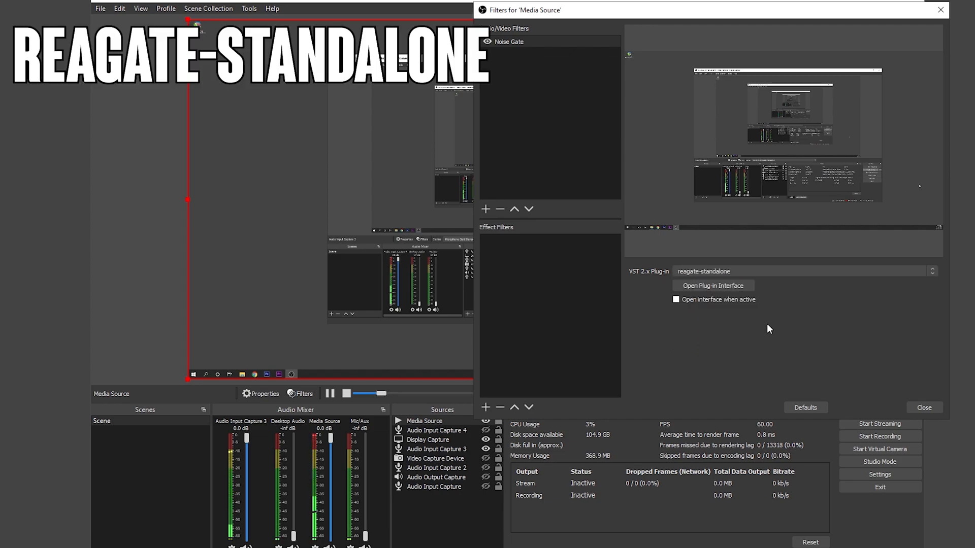
Step: Raise the ReaGate threshold to about -30.7 dB in the plug-in interface and close it
click(733, 288)
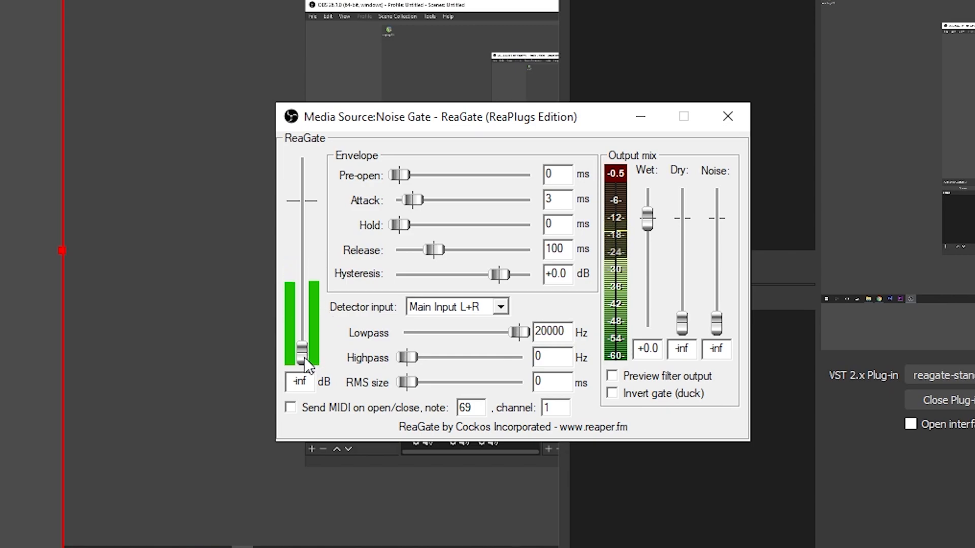
drag(304, 358, 313, 308)
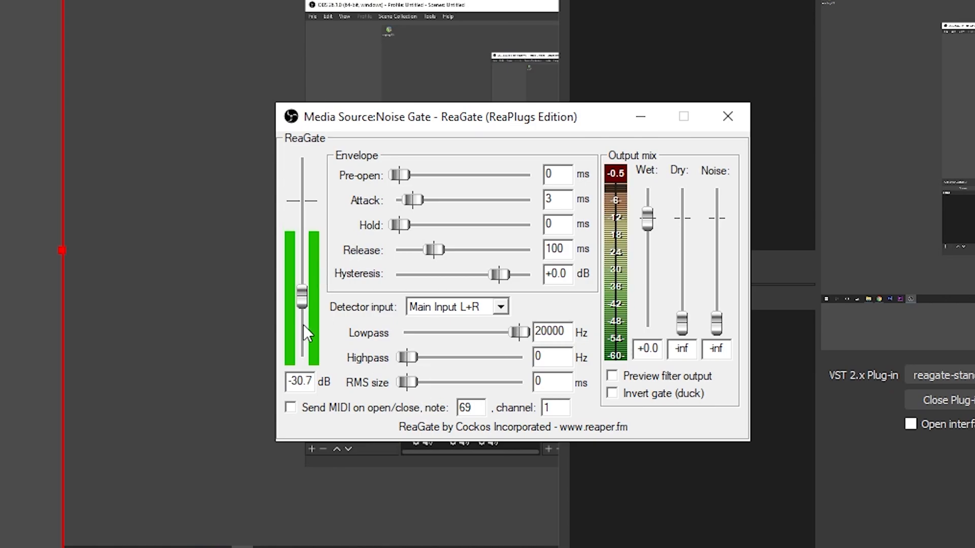
click(718, 116)
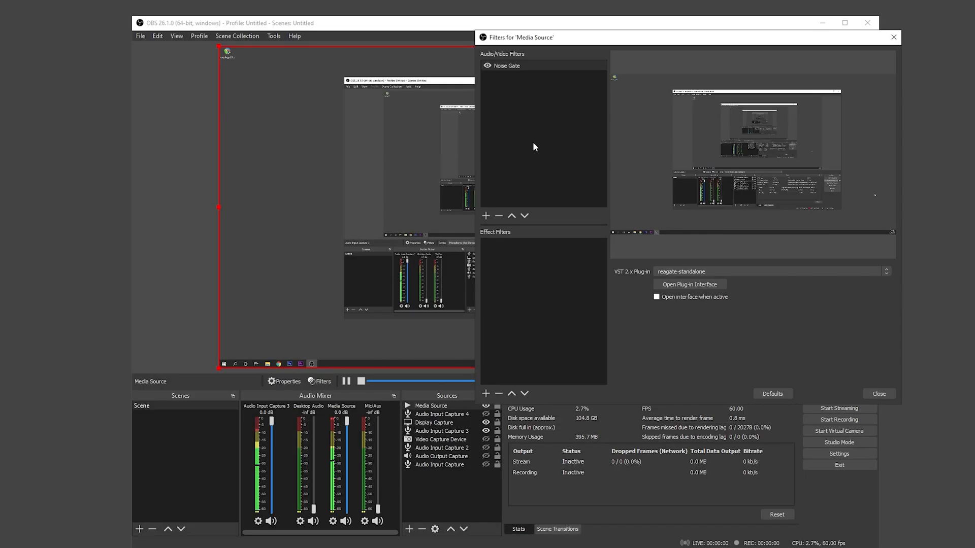
Step: Add a Noise Suppression filter under its default name and use the RNNoise (higher quality) method
click(484, 218)
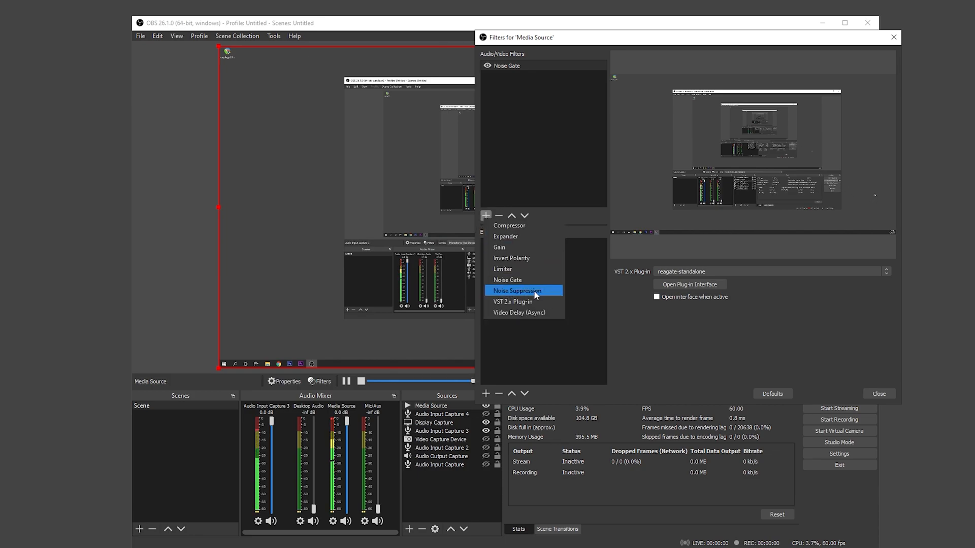
click(519, 293)
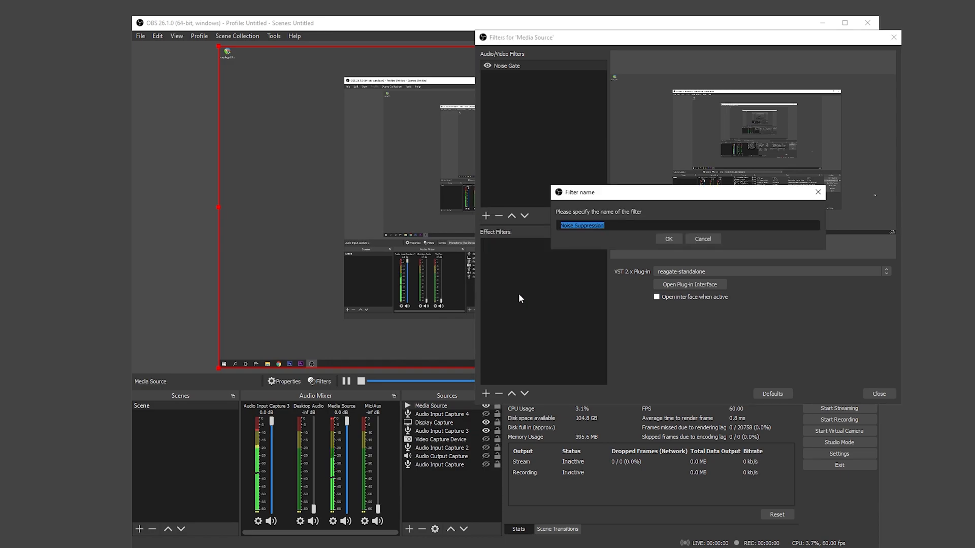
click(677, 243)
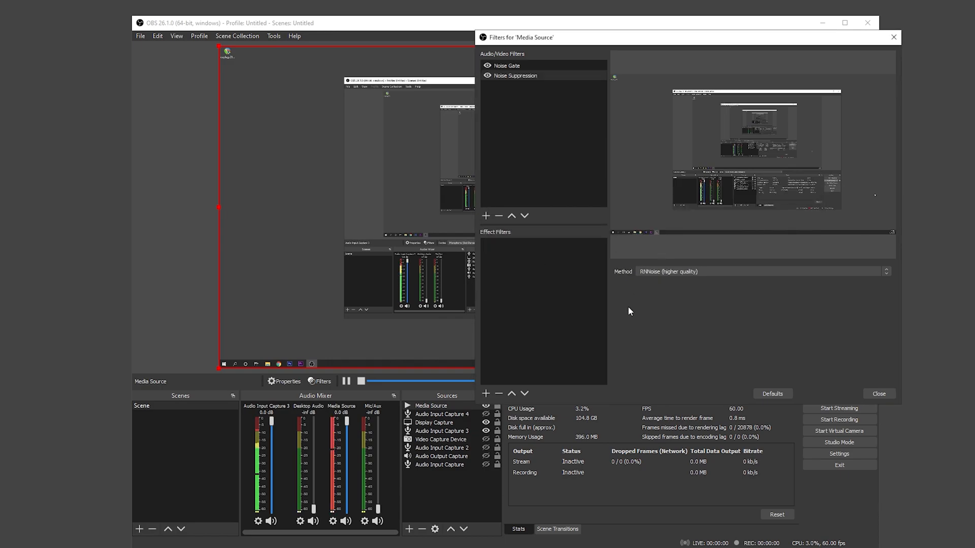
click(690, 274)
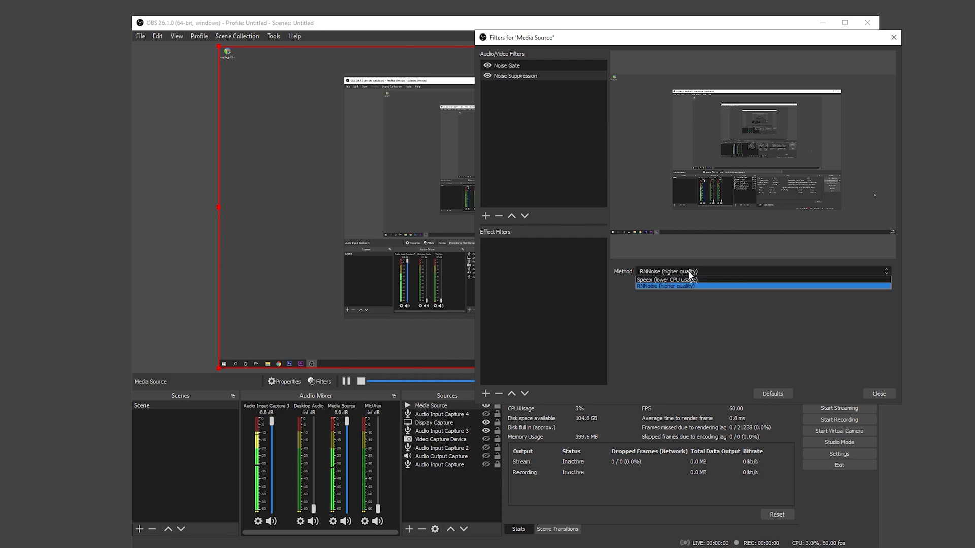
click(663, 284)
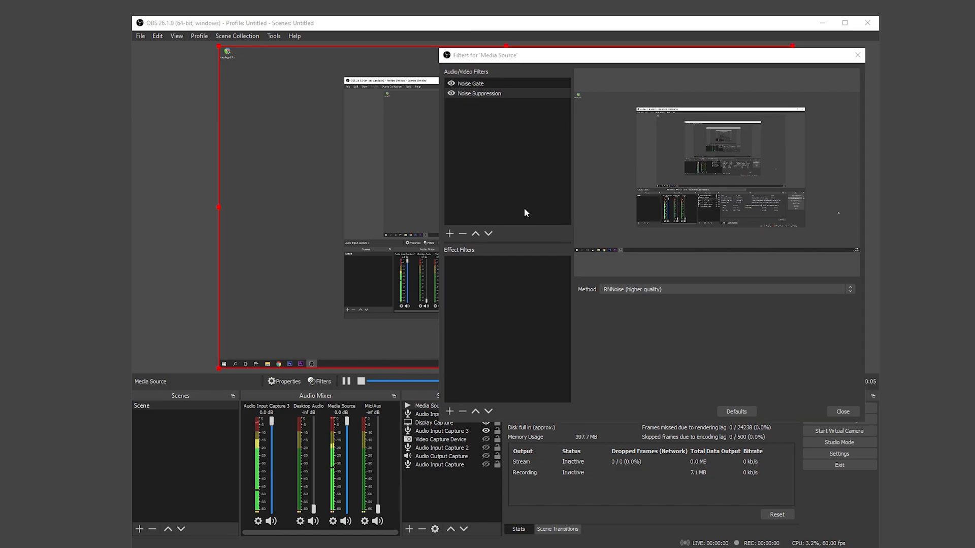
Step: Add a VST 2.x Plug-in filter named Eq and load the reaeq-standalone plug-in in it
click(449, 233)
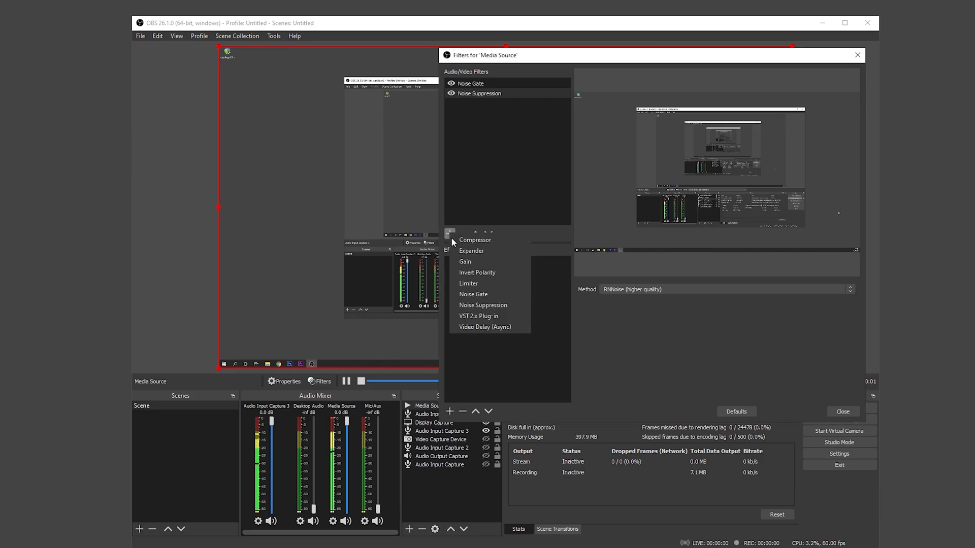
click(487, 317)
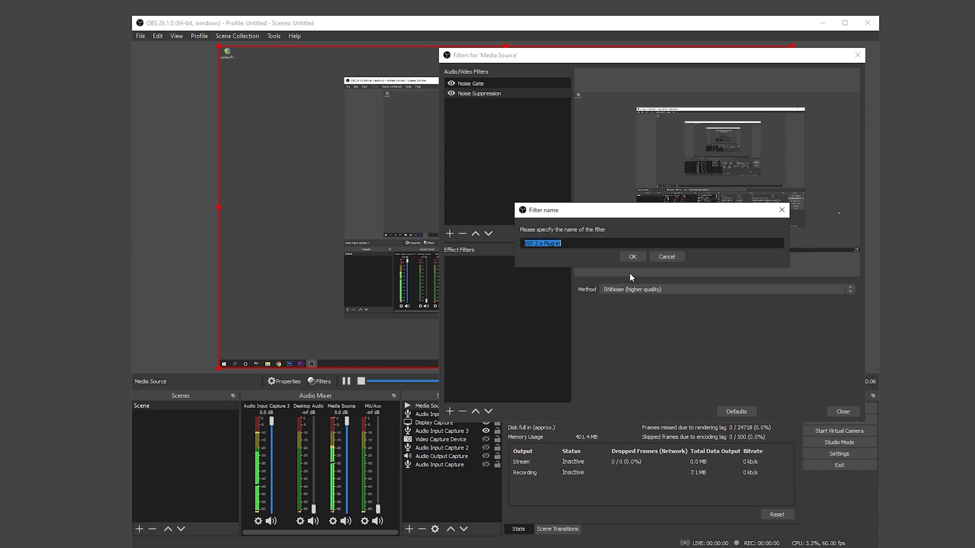
text(Eq)
click(630, 258)
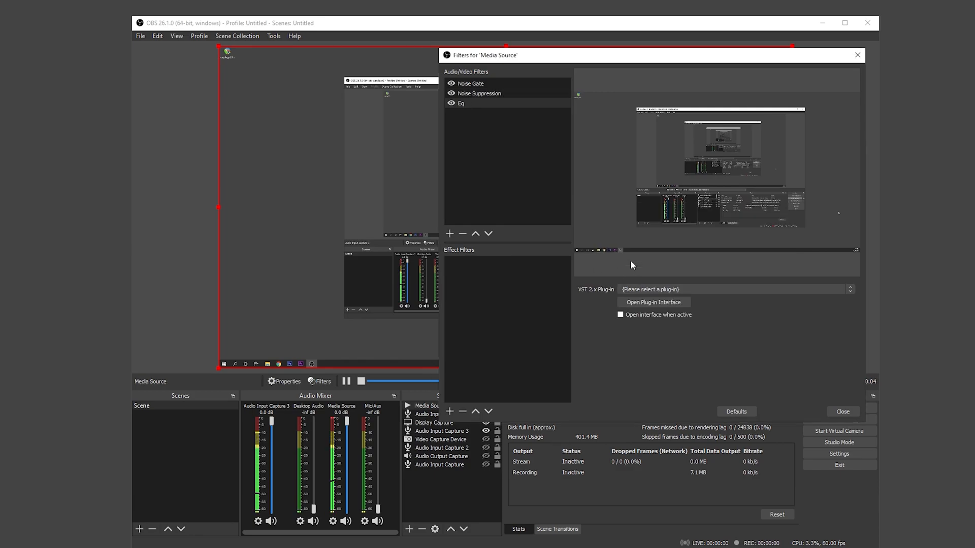
click(692, 293)
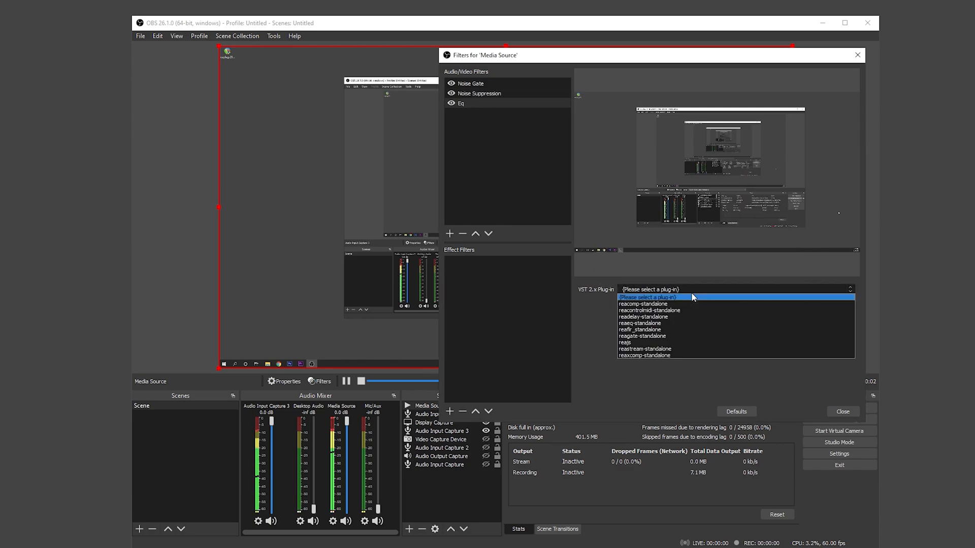
click(655, 324)
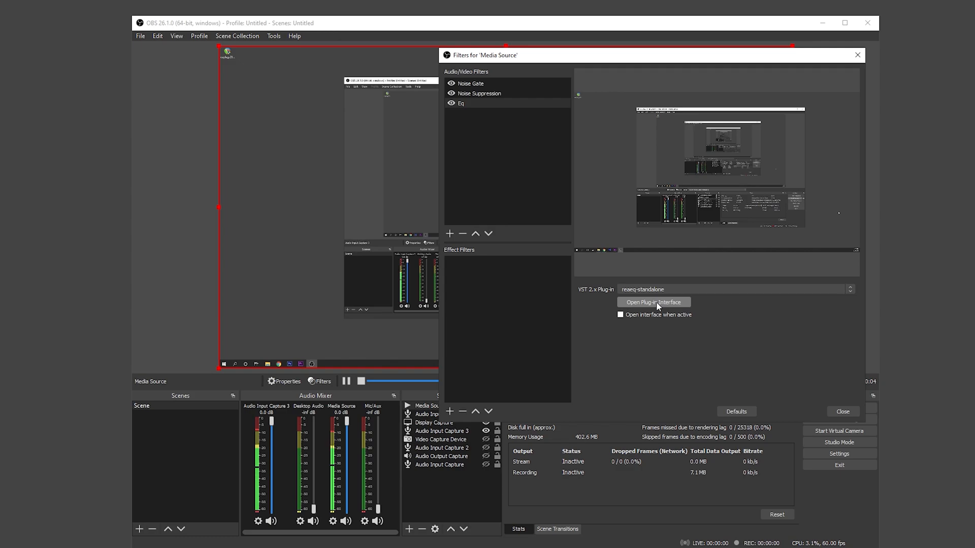
Step: Open the ReaEQ plug-in interface and set the filter type of band 1 to Band
click(656, 302)
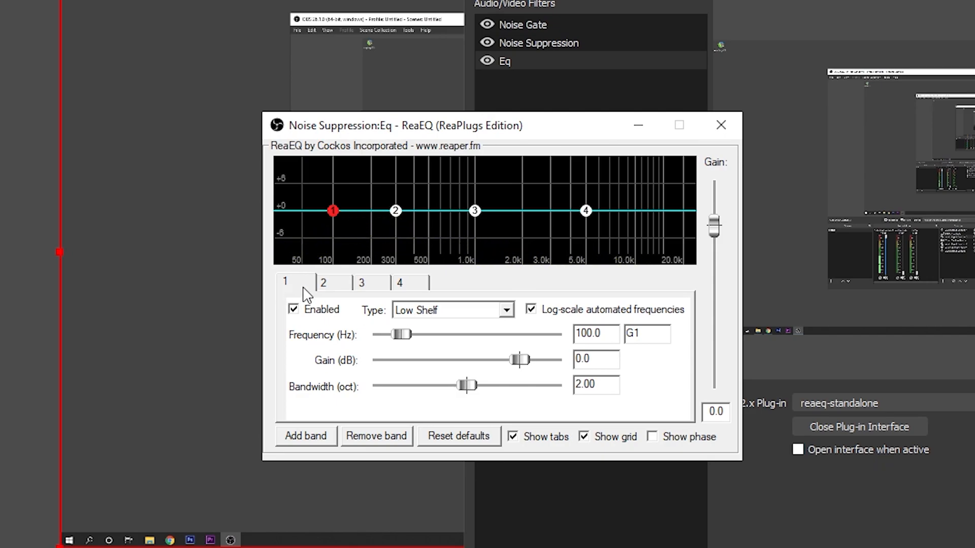
click(455, 311)
click(436, 348)
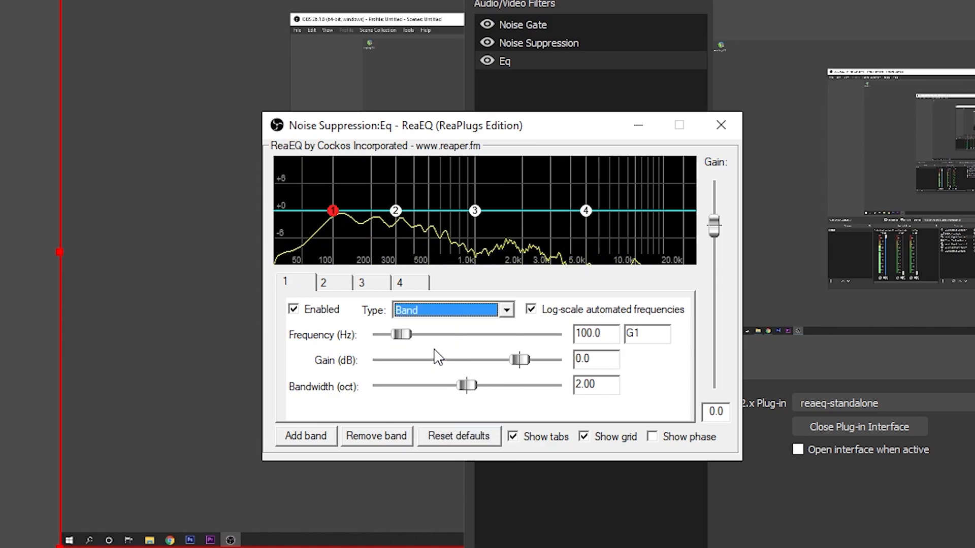
Step: Review the settings of equalizer bands 2, 3 and 4, and return to band 1
click(323, 283)
click(372, 285)
click(401, 284)
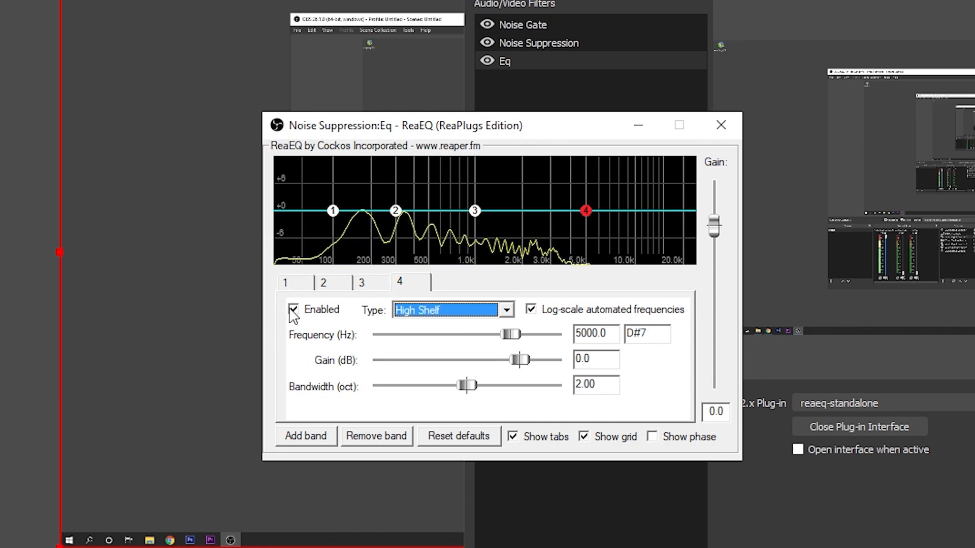
click(286, 282)
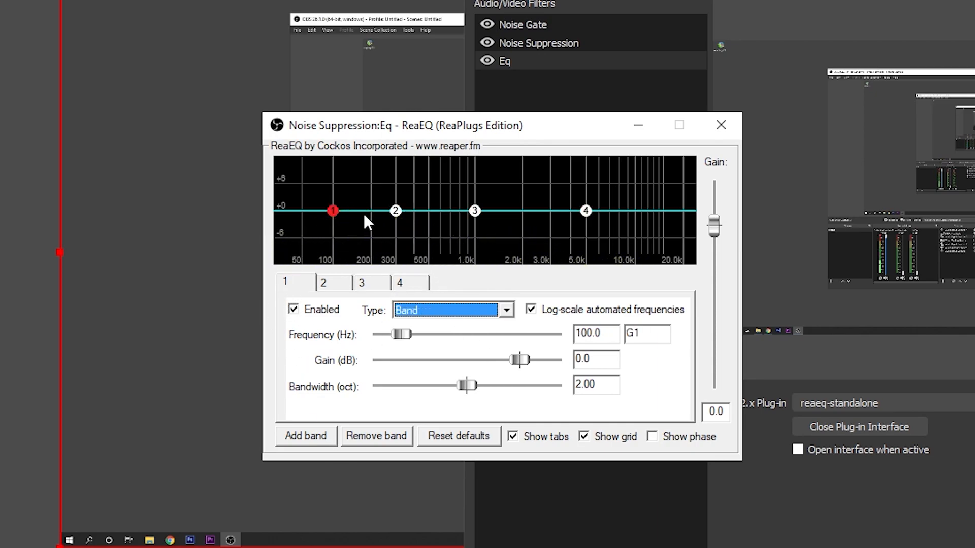
mouse_move(335, 211)
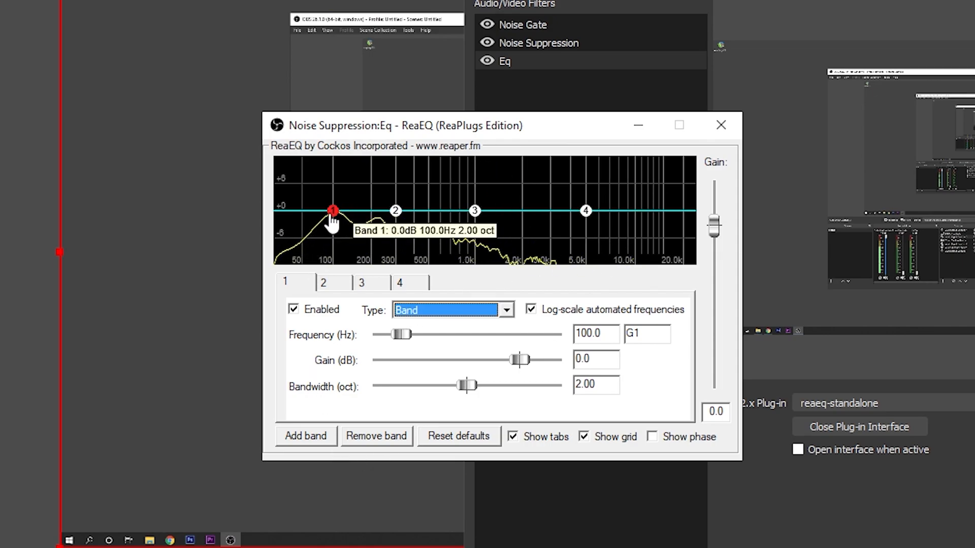
Step: Boost EQ band 1 by about 4.6 dB near 104 Hz and cut band 2 by about 2.8 dB near 304 Hz
drag(333, 211, 334, 191)
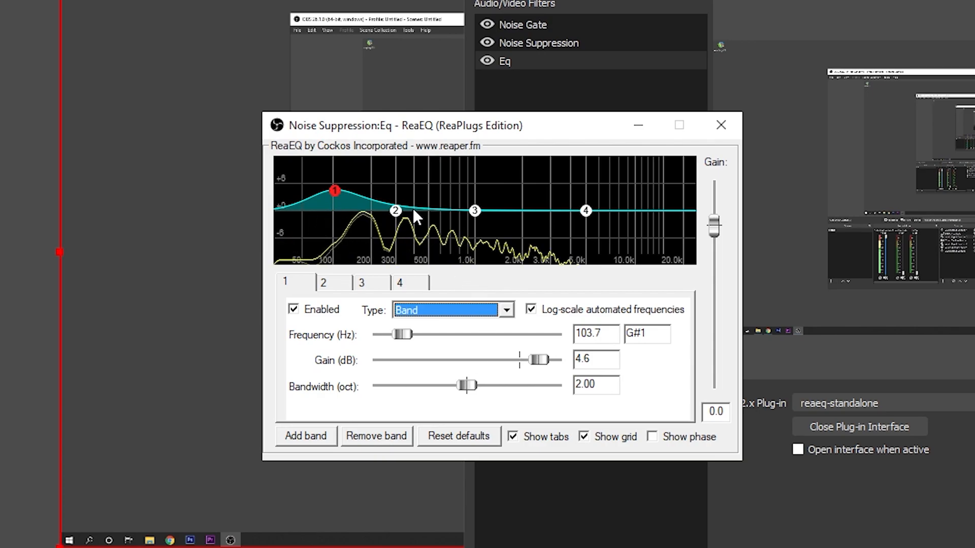
click(396, 210)
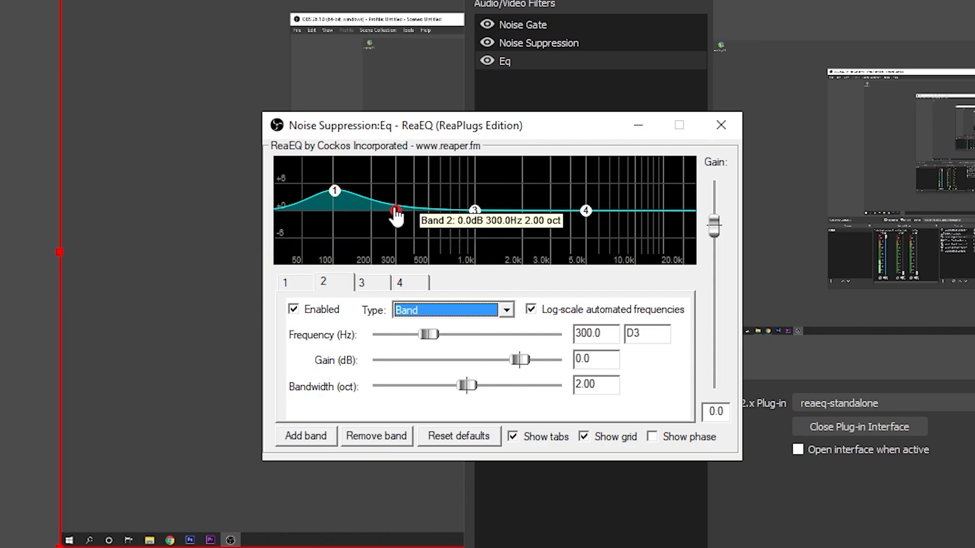
drag(396, 211, 397, 224)
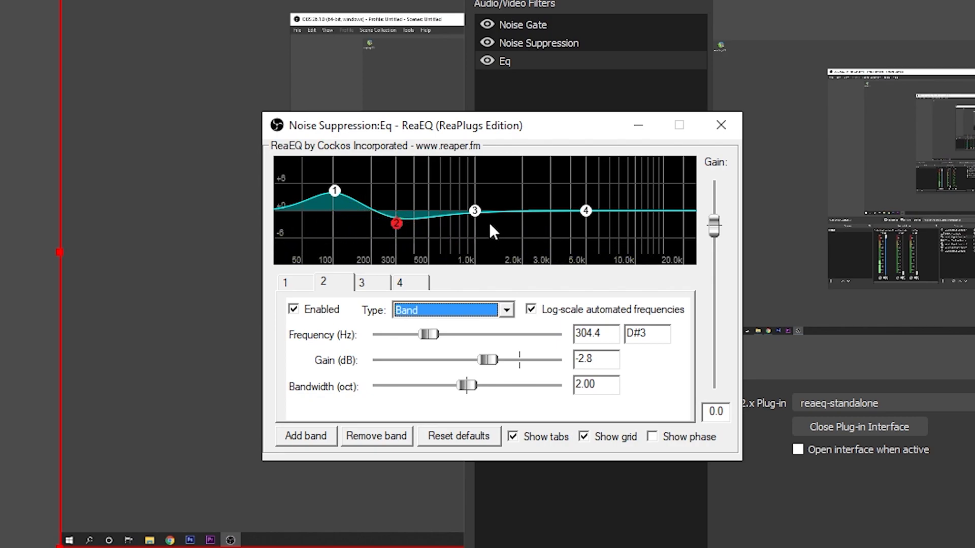
Step: Boost EQ band 3 by about 3.8 dB at 1000 Hz and high-shelf band 4 by about 2.6 dB near 5476 Hz, then close ReaEQ
mouse_move(476, 214)
drag(477, 214, 476, 196)
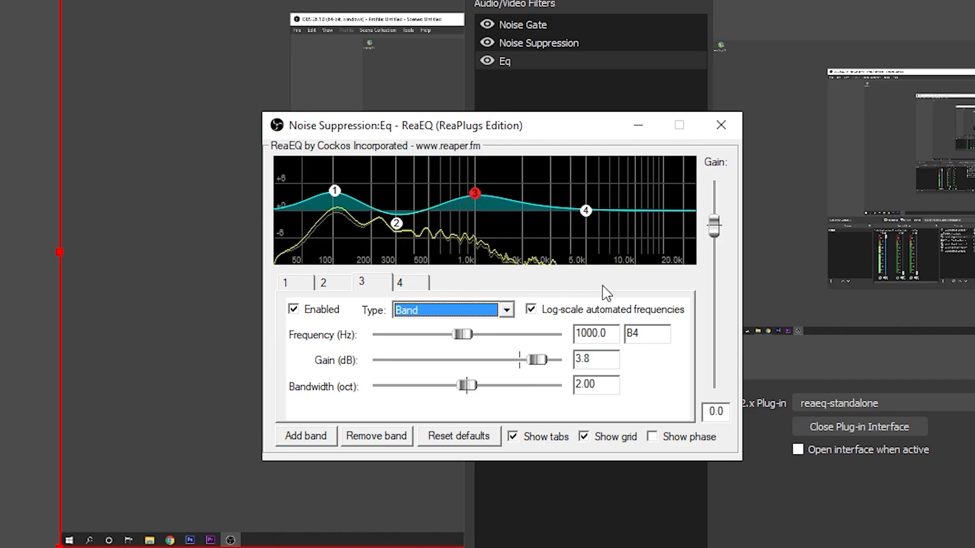
mouse_move(590, 214)
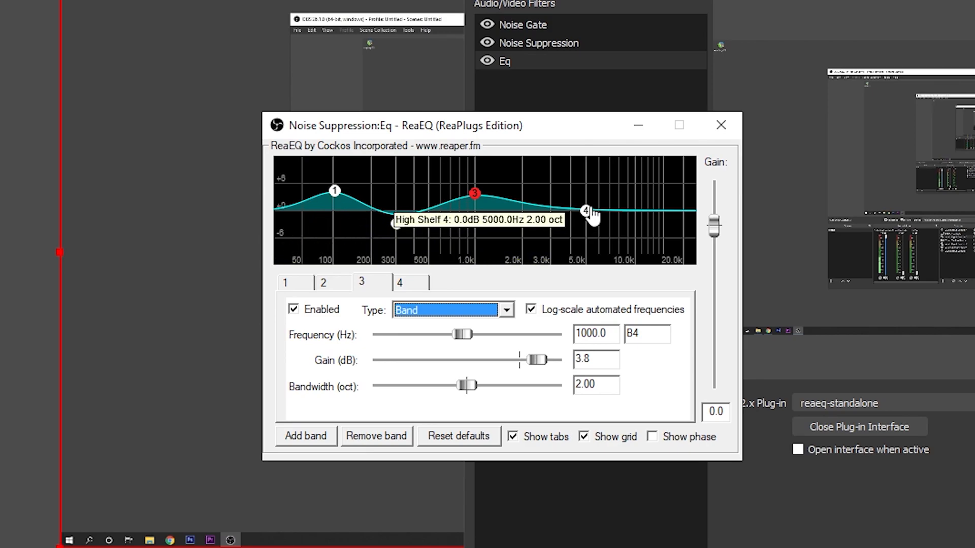
drag(586, 210, 592, 198)
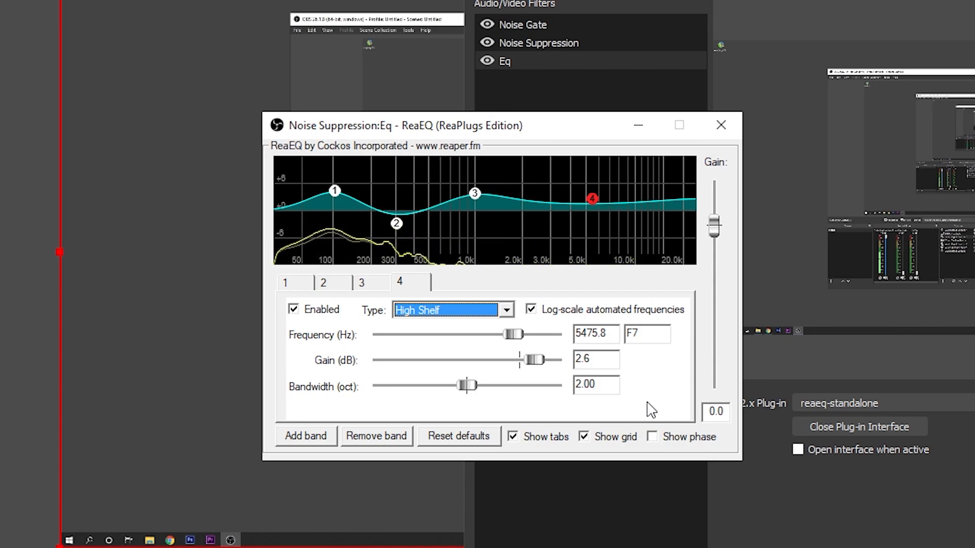
click(721, 126)
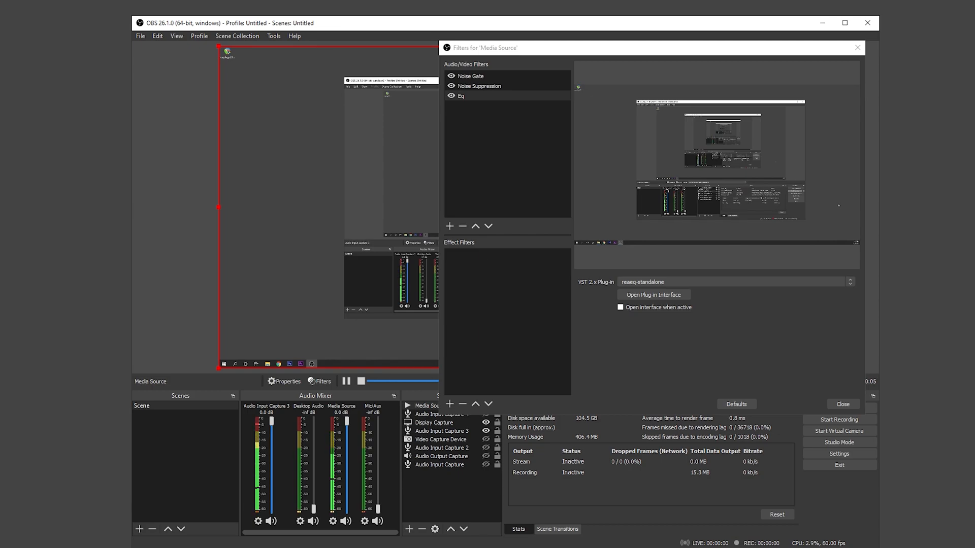
Step: Add a VST 2.x Plug-in filter named Comp and load the reacomp-standalone plug-in in it
click(509, 192)
click(450, 226)
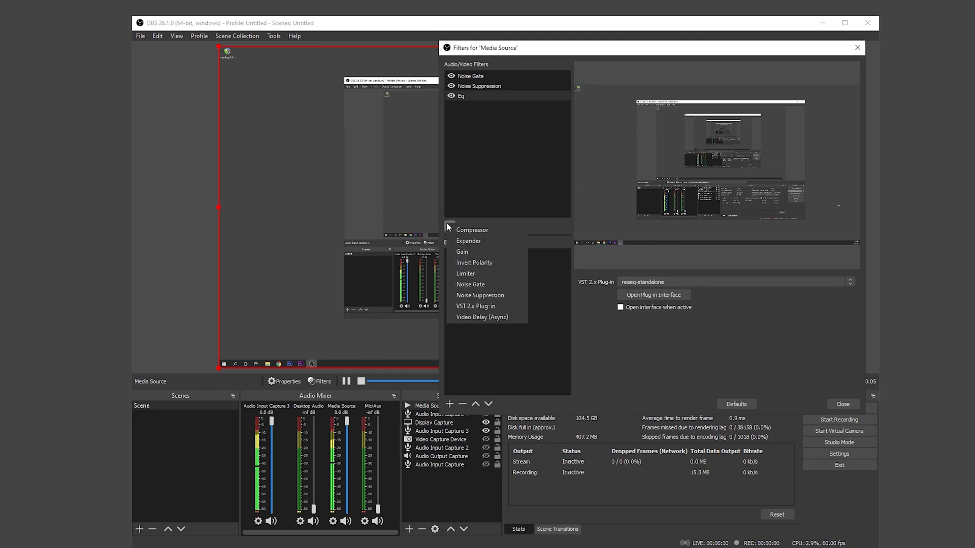
click(479, 307)
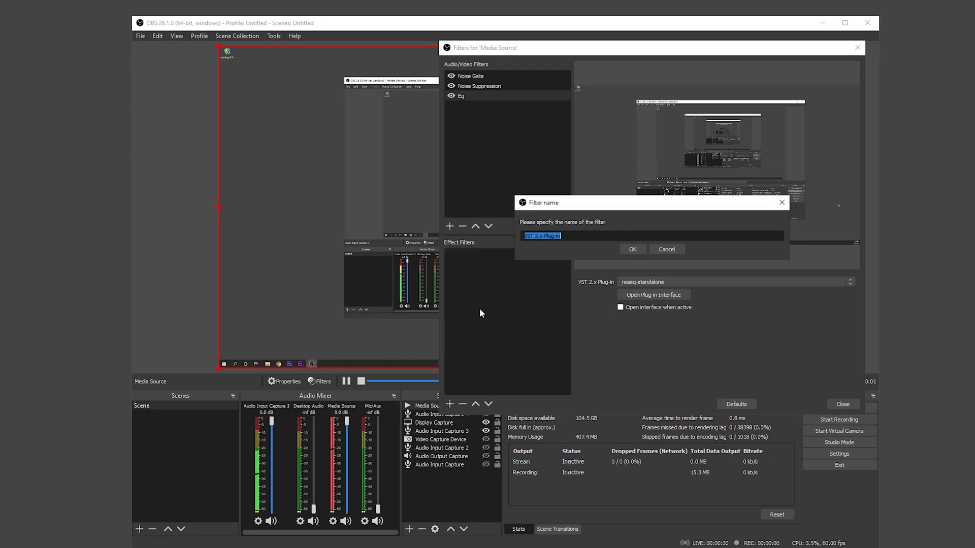
text(Comp)
key(Return)
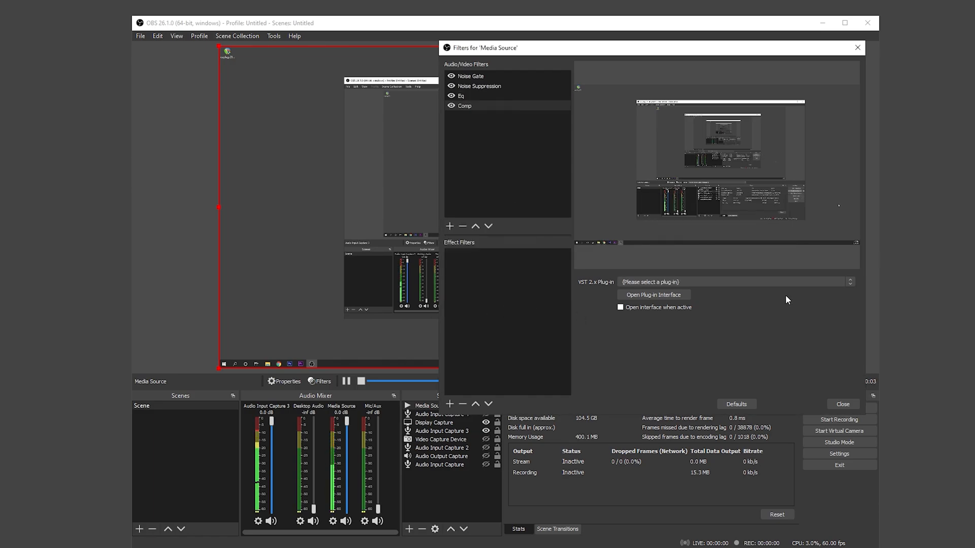
click(738, 282)
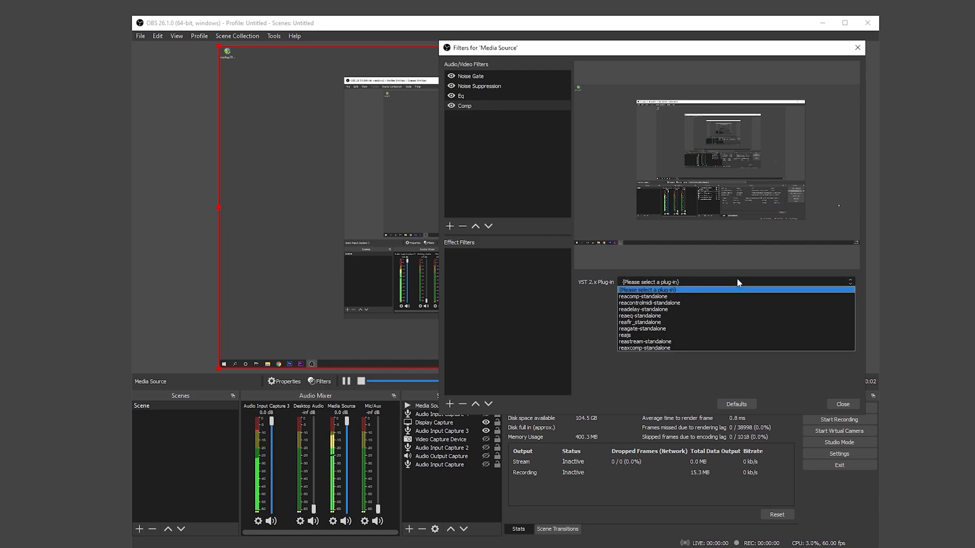
click(655, 296)
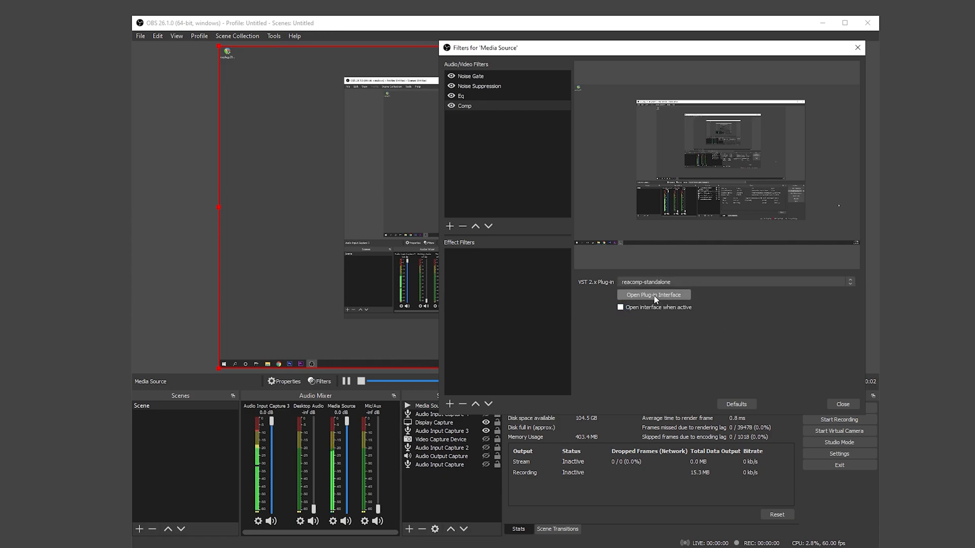
Step: Open the ReaComp plug-in interface, set the ratio to 4.0:1 and lower the threshold to about -10.3 dB
click(655, 297)
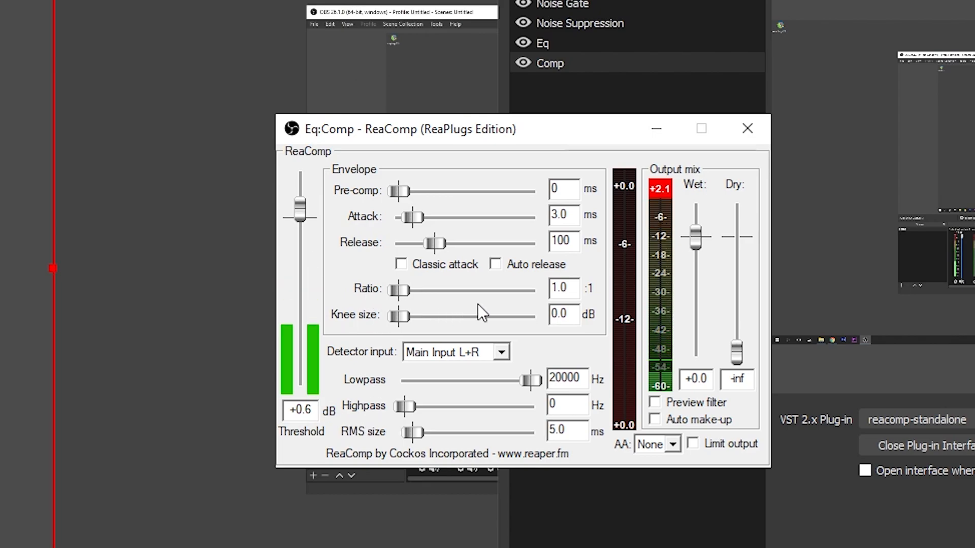
drag(401, 294, 430, 295)
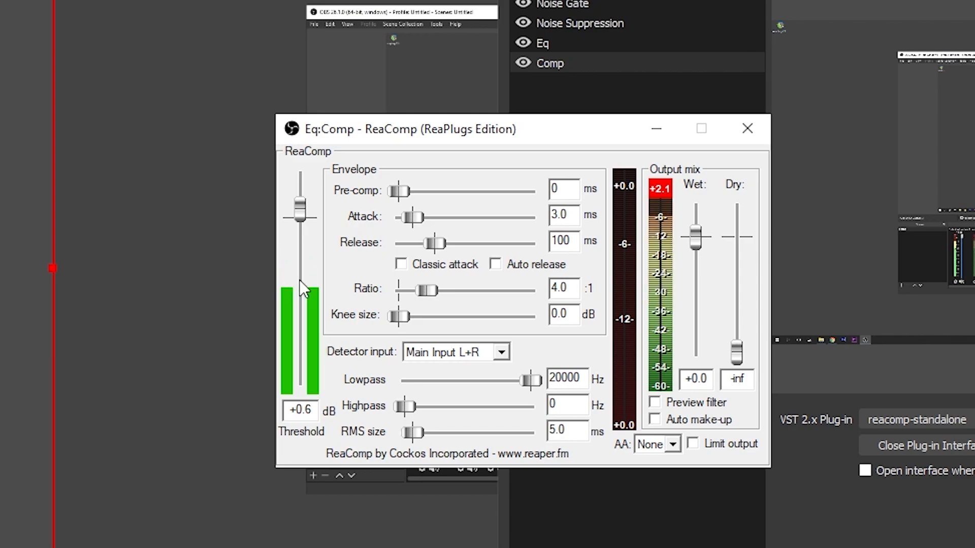
drag(300, 208, 306, 282)
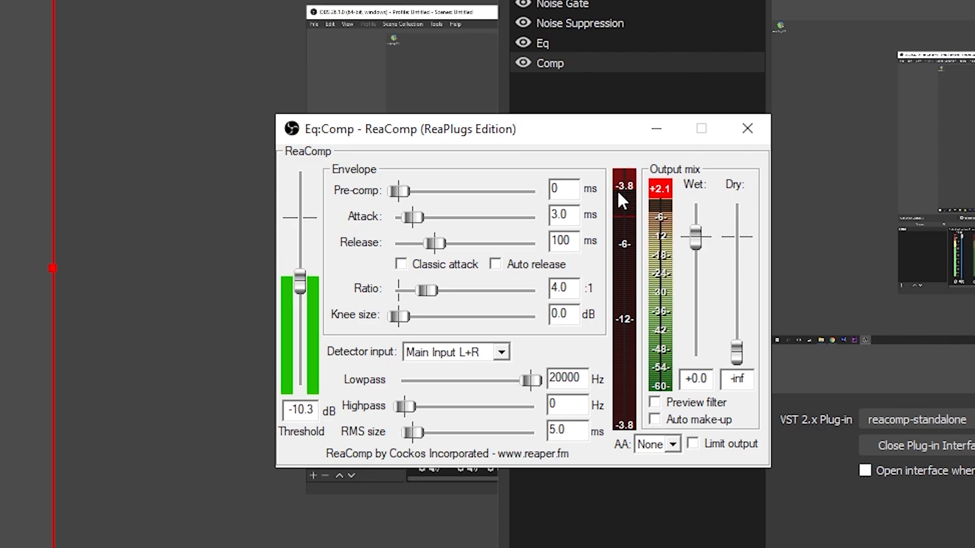
Step: Reset the gain reduction peak reading, lower the compressor threshold slightly further, and close the plug-in and filter windows
click(622, 192)
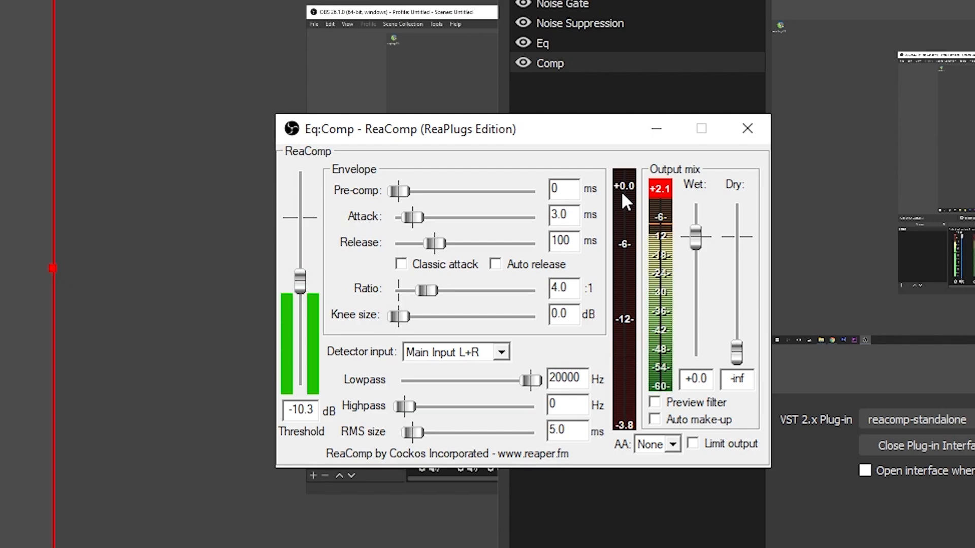
drag(300, 289, 308, 297)
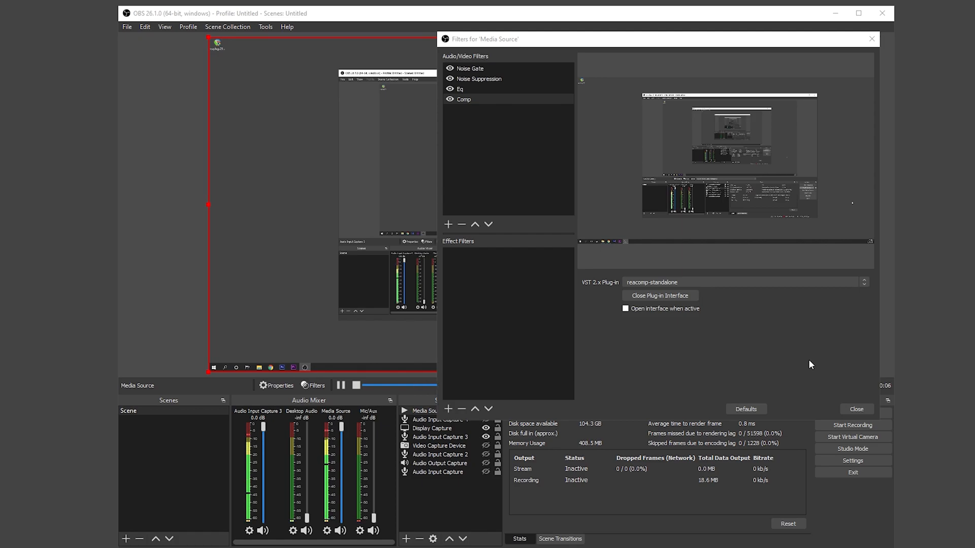
key(alt+F4)
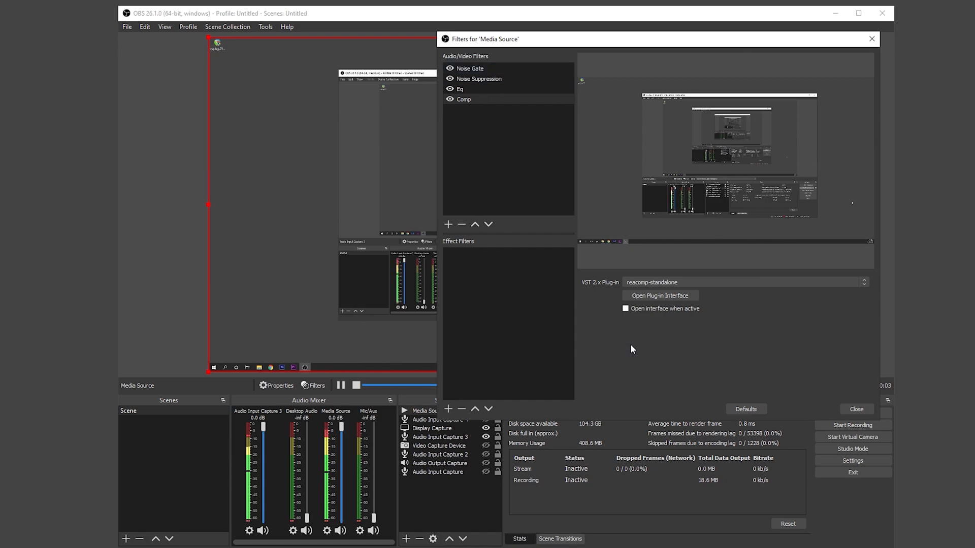
click(854, 408)
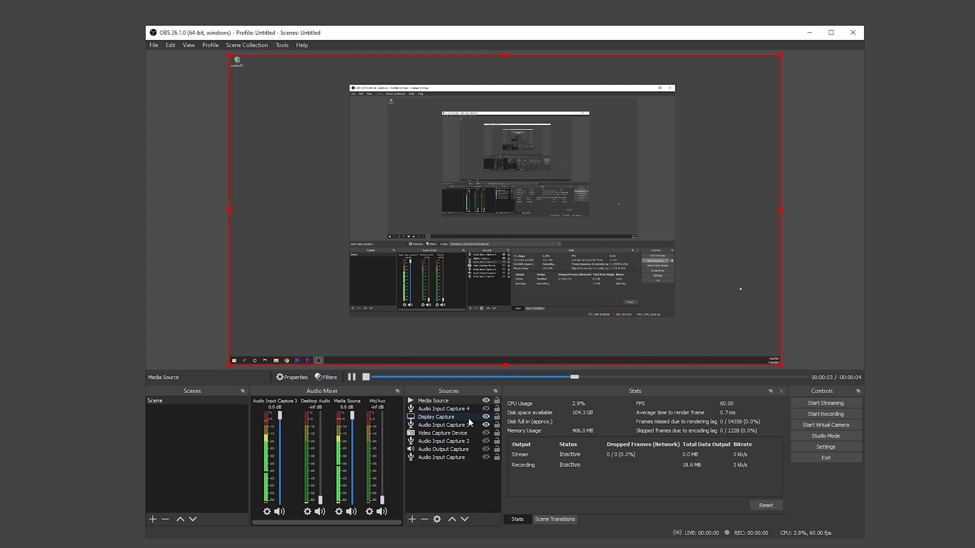
Step: Copy all filters from Media Source and paste them onto the Audio Input Capture 4 microphone source
right_click(431, 402)
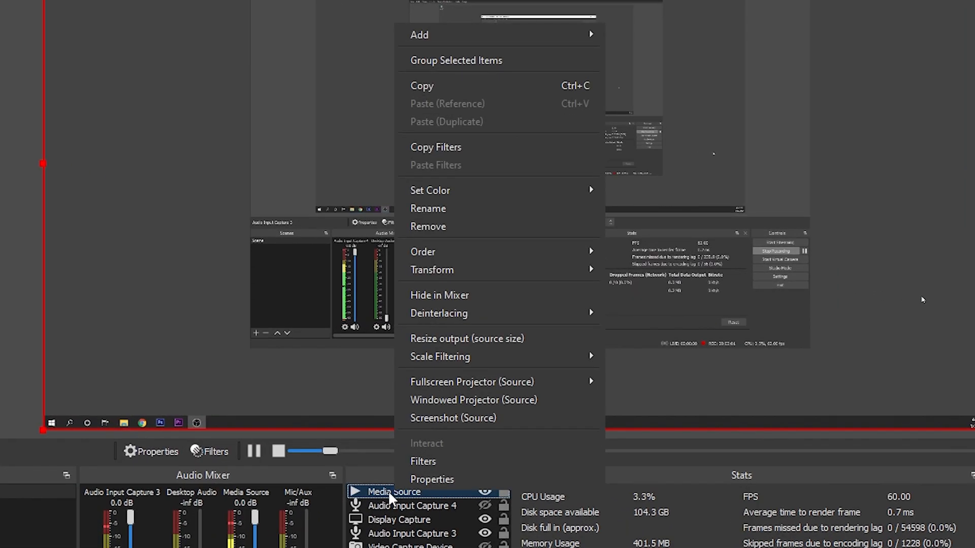
click(453, 151)
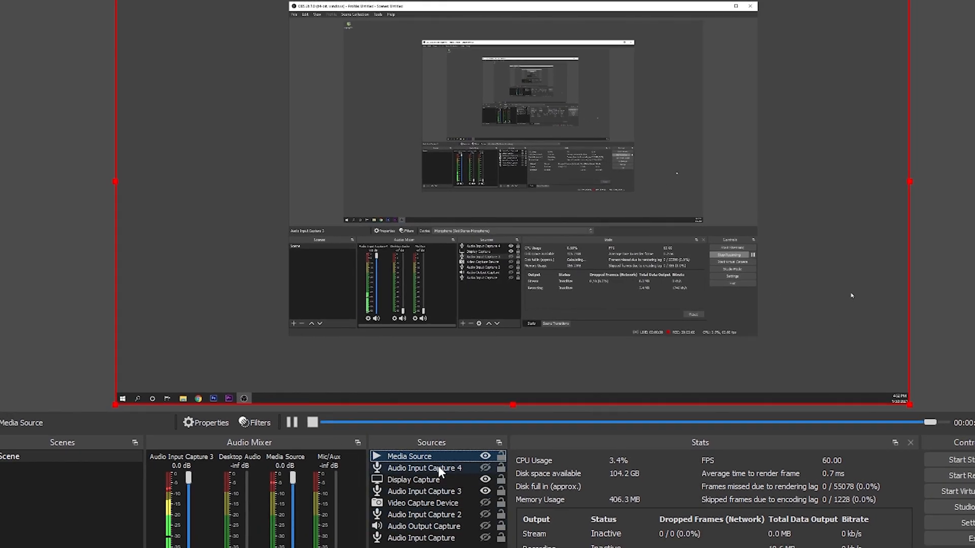
click(438, 468)
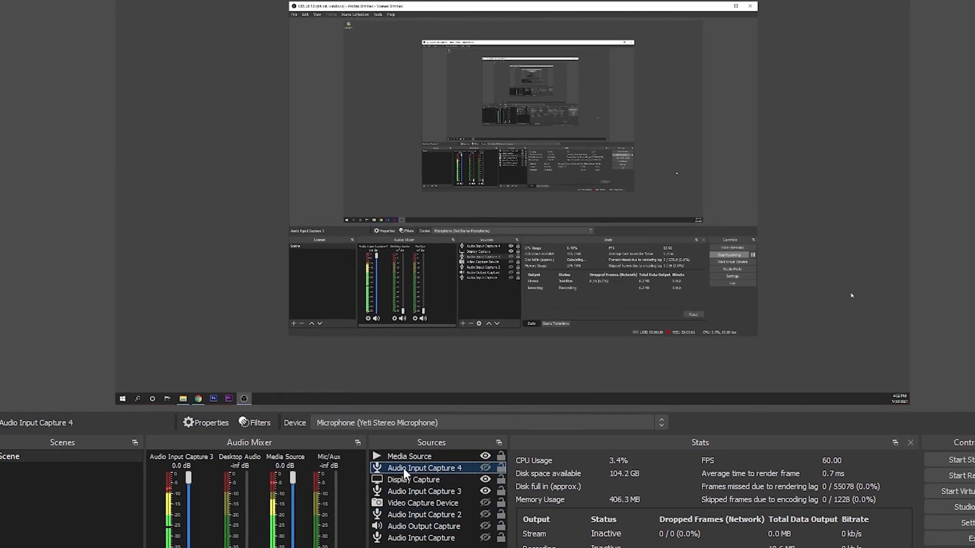
right_click(431, 467)
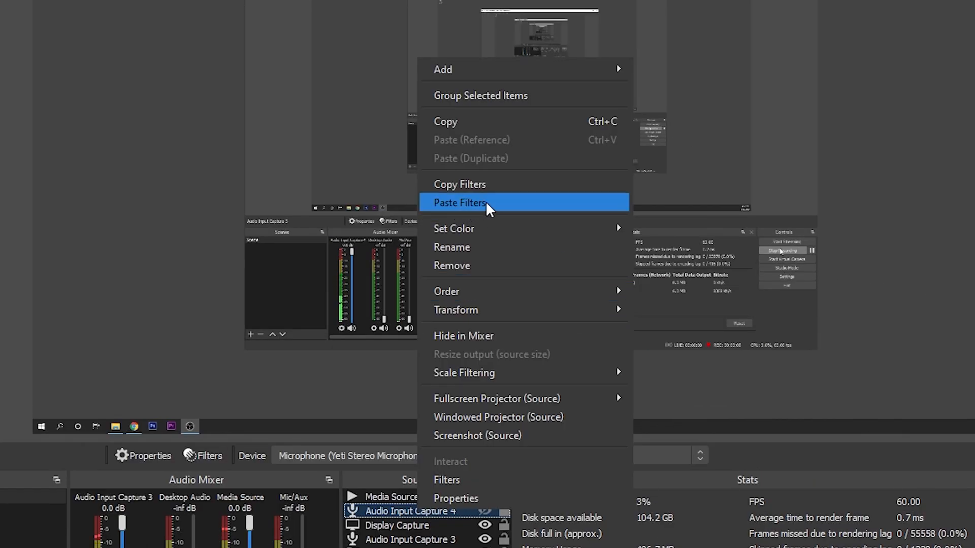
click(485, 203)
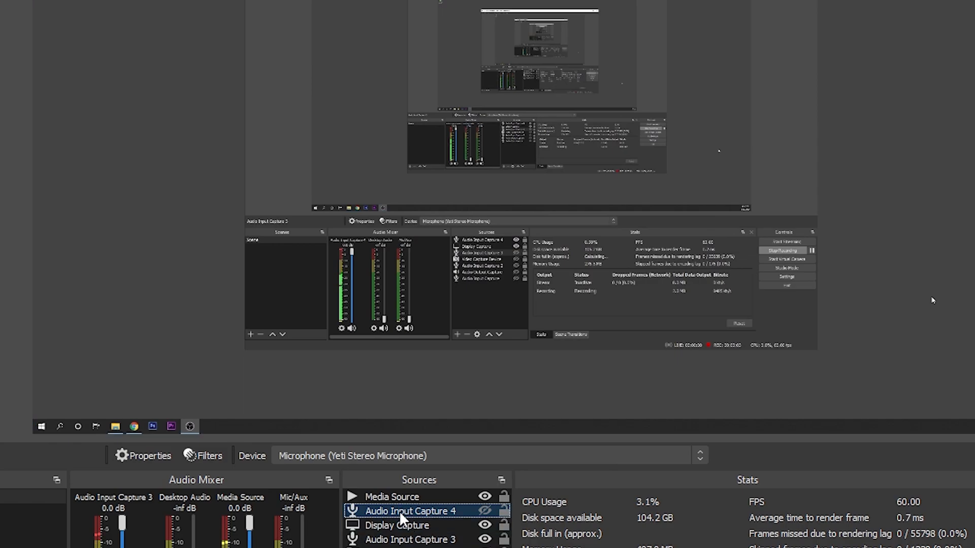
Step: Check the Noise Gate, Noise Suppression, Eq and Comp filter settings on Audio Input Capture 4, and close its filters window
right_click(406, 511)
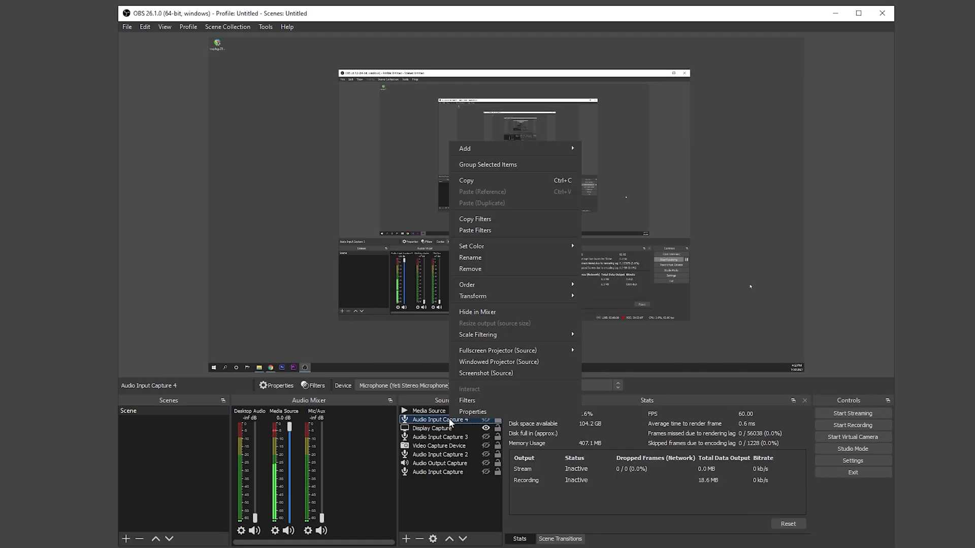
click(502, 400)
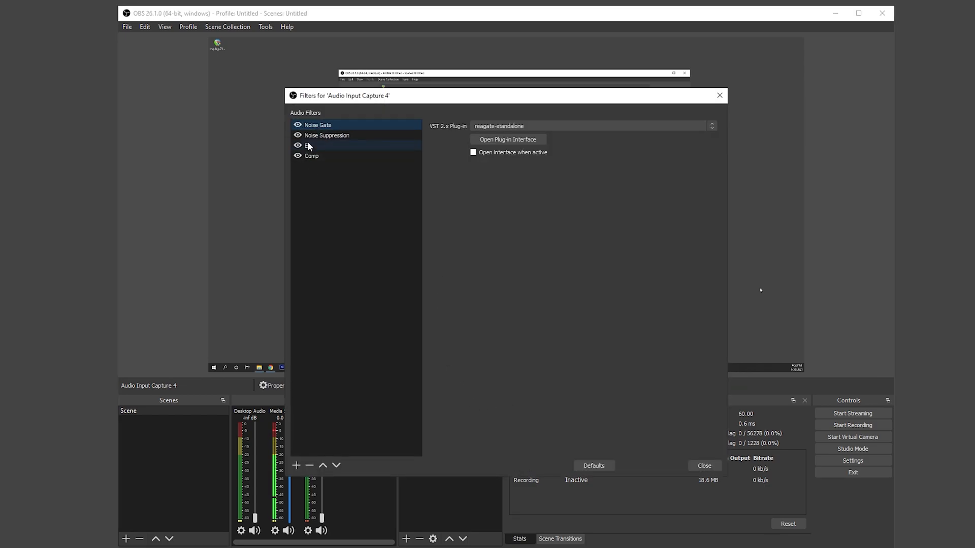
click(522, 143)
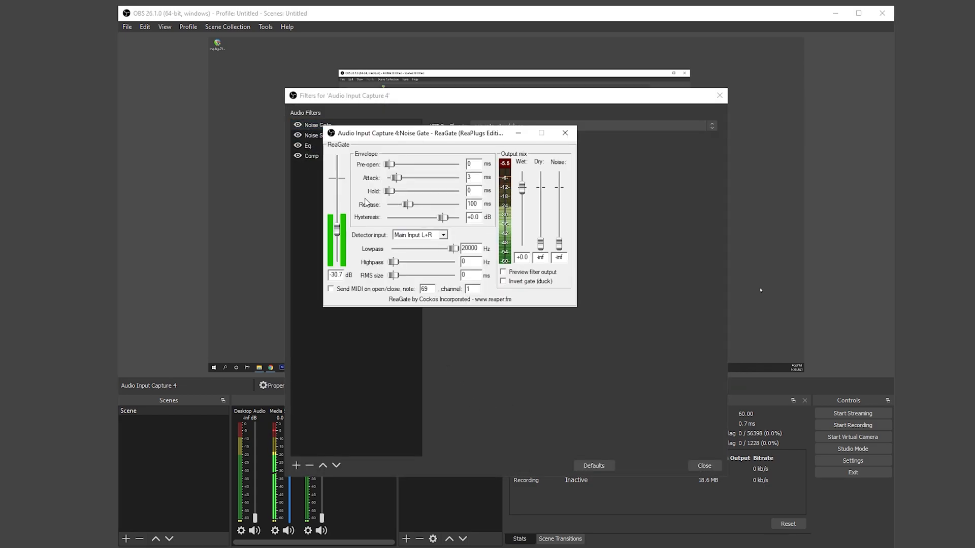
click(565, 133)
click(315, 136)
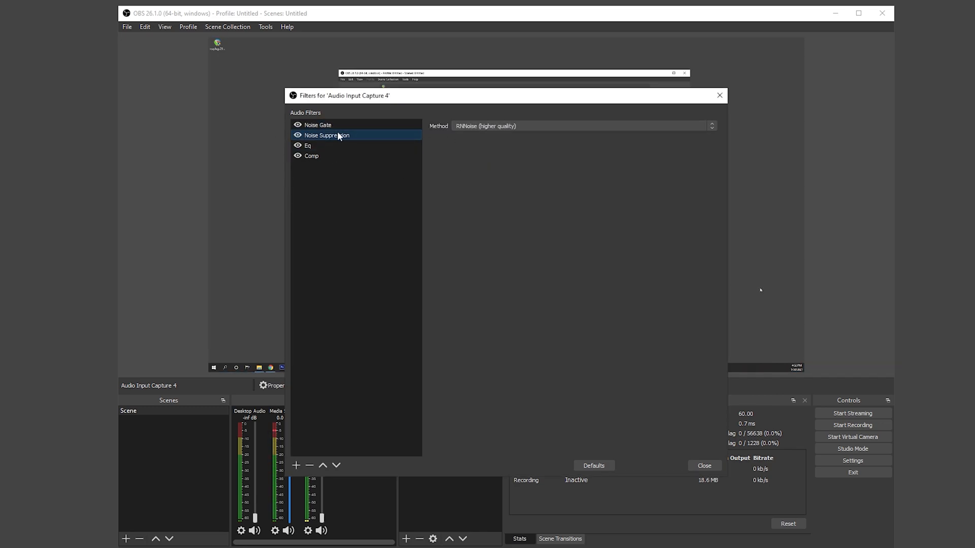
click(309, 146)
click(508, 139)
click(582, 133)
click(311, 155)
click(508, 136)
click(565, 133)
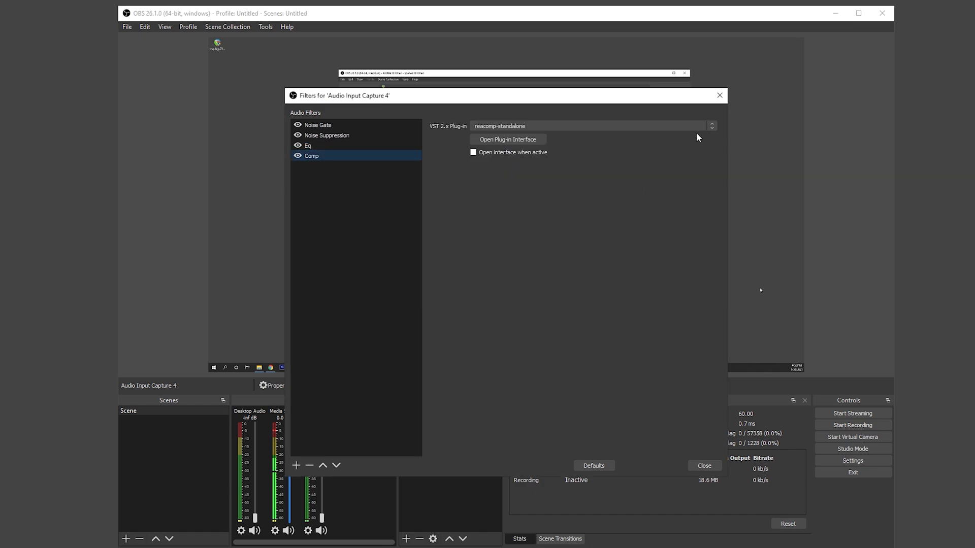
click(720, 95)
Step: Select the Audio Input Capture 4 source in the scene
click(445, 411)
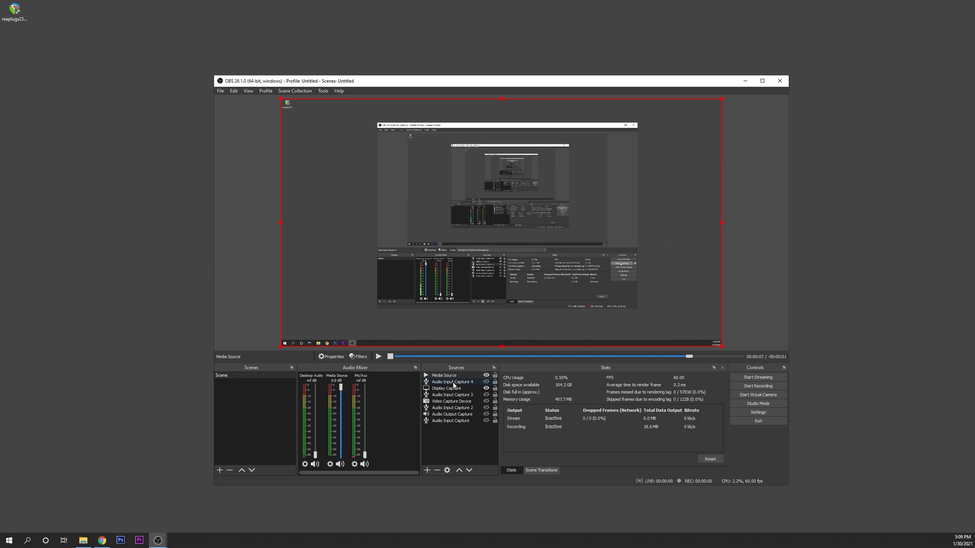
click(452, 384)
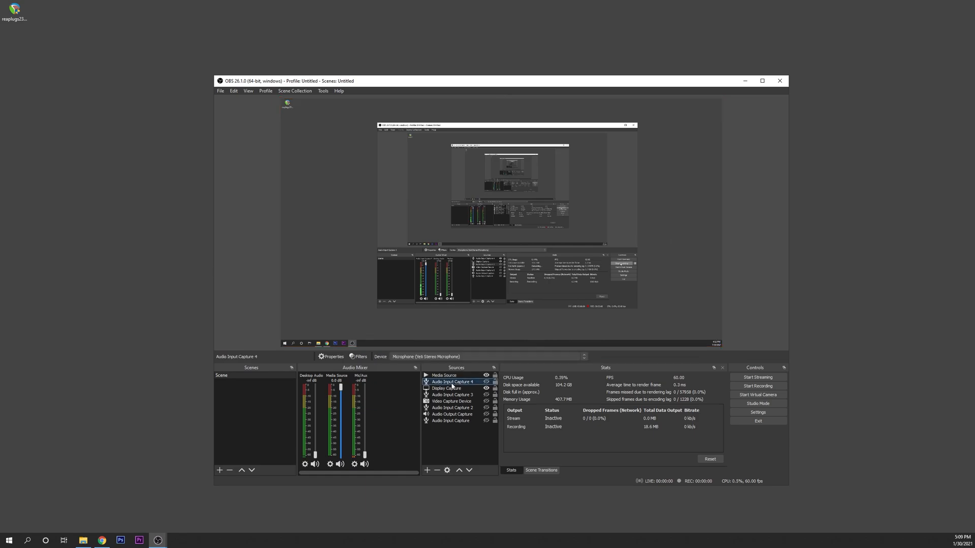